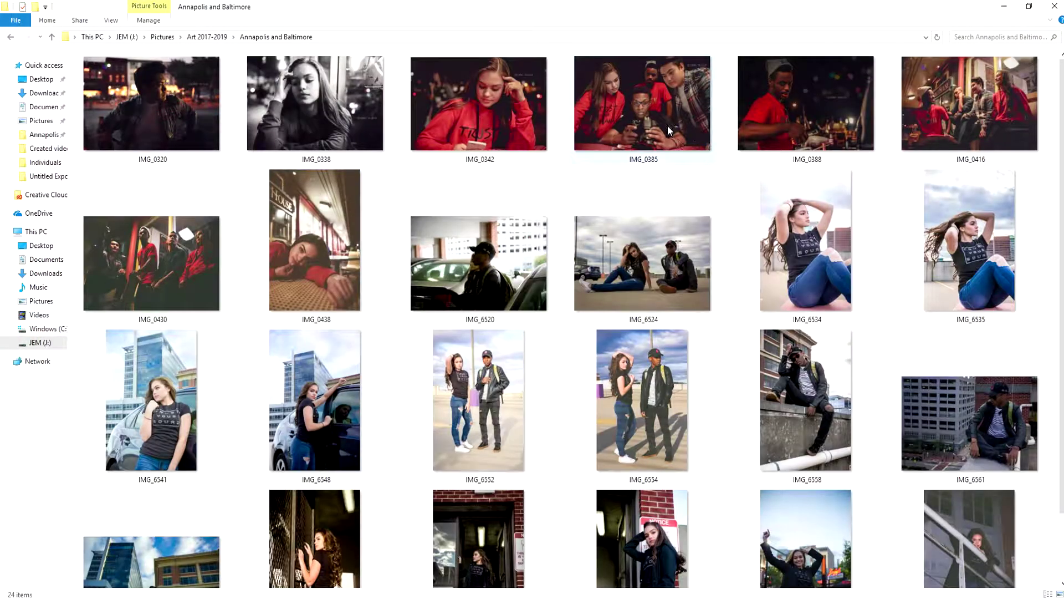
- Snap File Explorer and Photoshop side by side and drag IMG_0385 into Photoshop
double_click(668, 130)
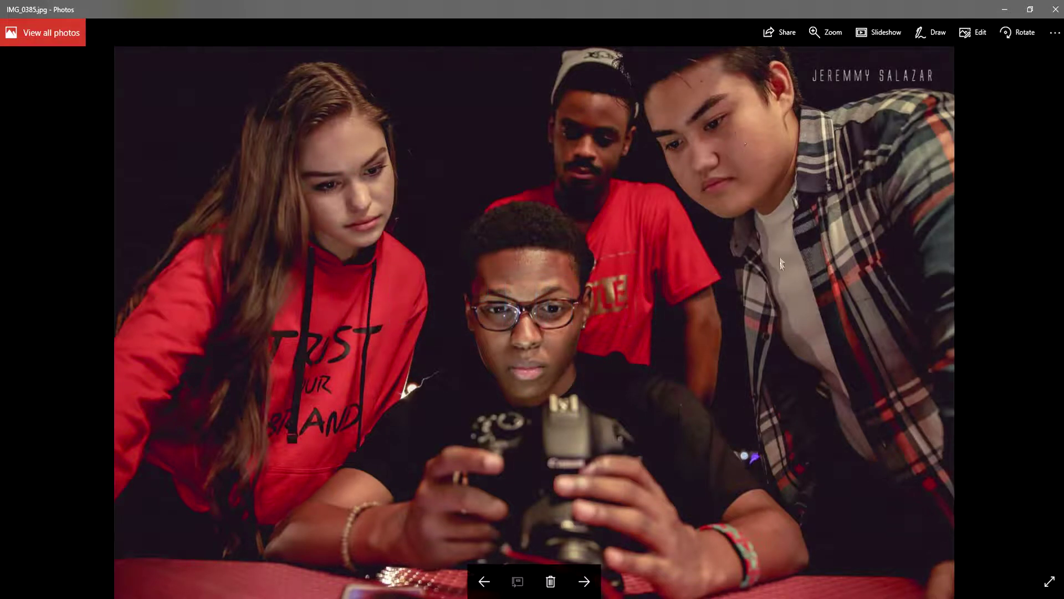
click(1057, 9)
drag(615, 6, 1061, 8)
click(277, 188)
drag(918, 235, 366, 208)
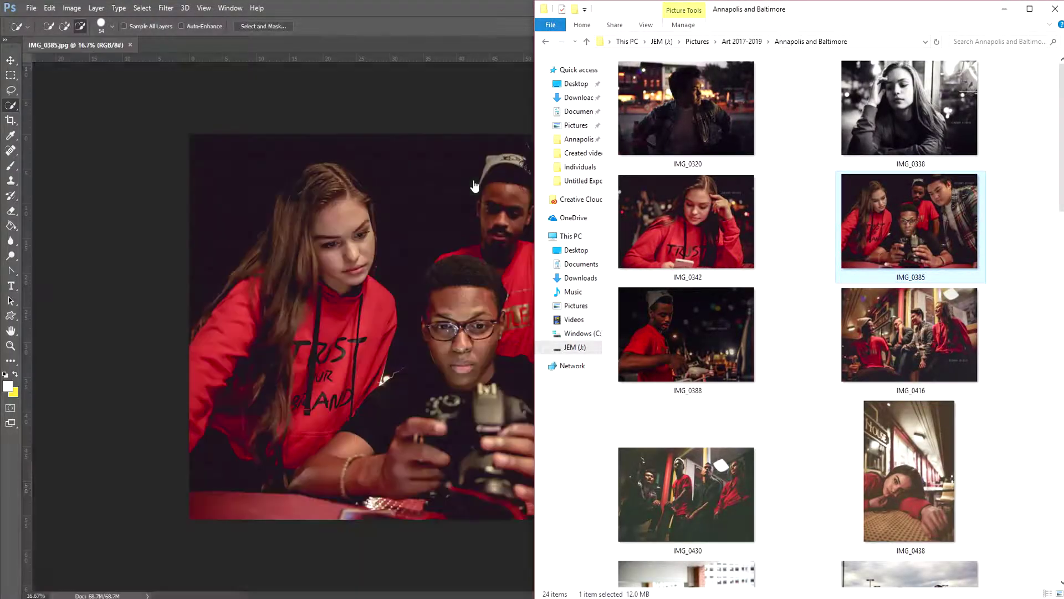
- Maximize Photoshop, zoom into the photo, and switch to the Quick Selection Tool
double_click(438, 4)
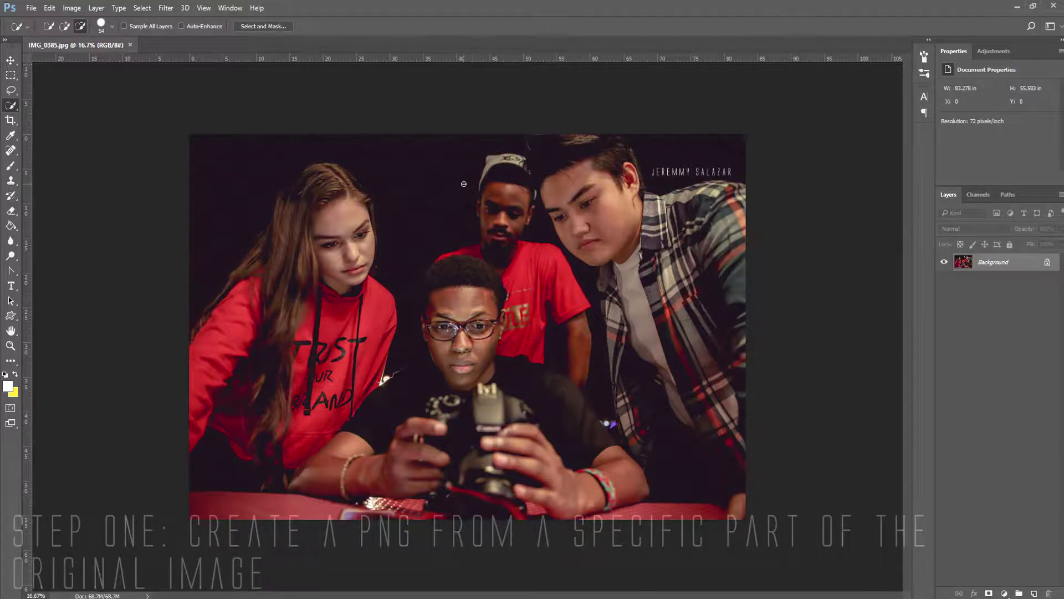
scroll(463, 183, up, 2)
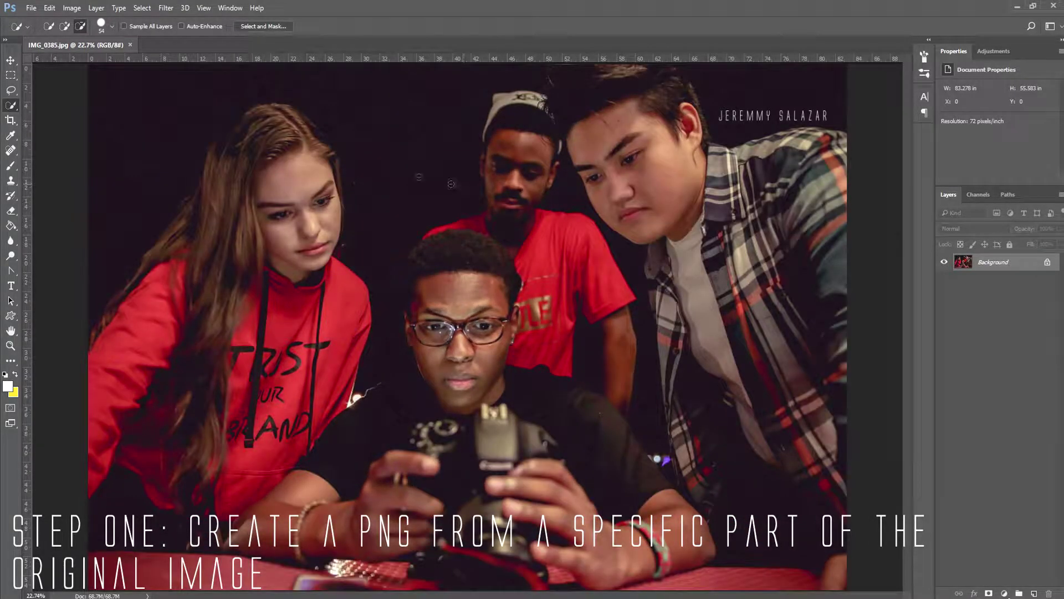
right_click(11, 108)
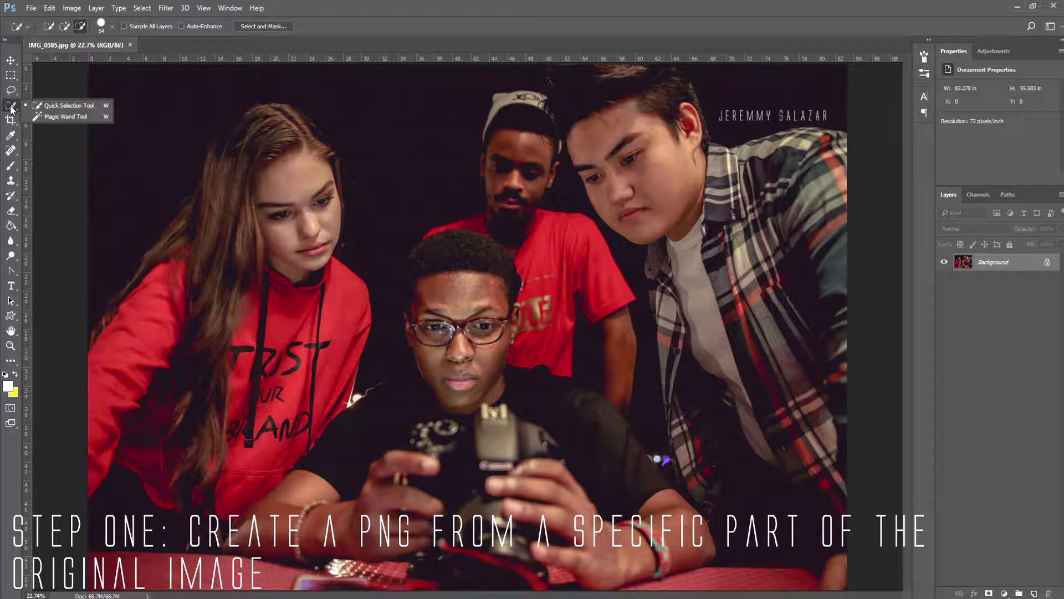
click(59, 108)
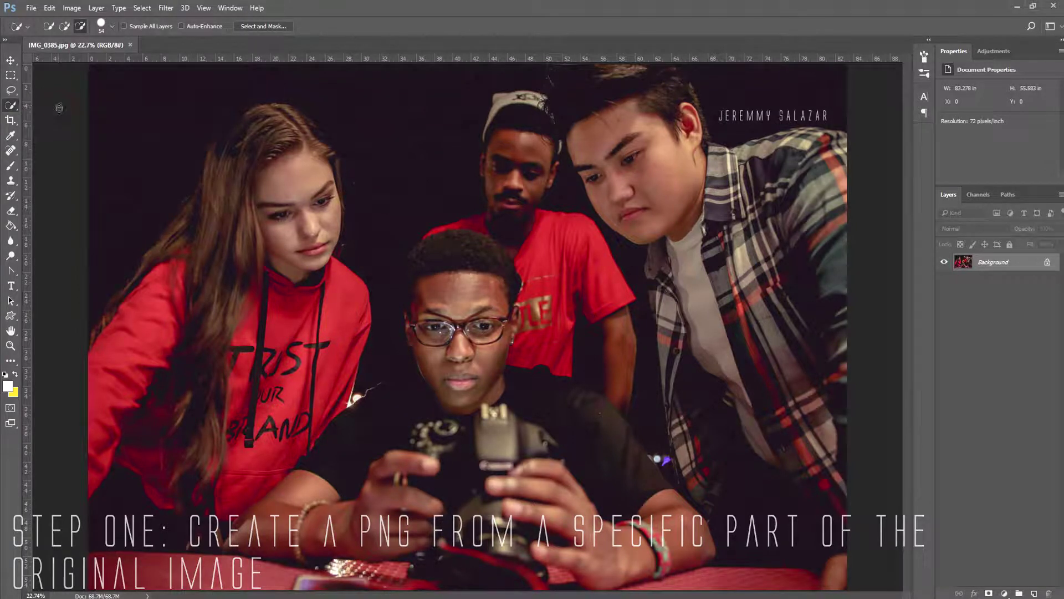
- In Add mode, quick-select the seated man's shoulder, arms, hands, camera, face, head and dark shirt
click(66, 25)
click(100, 27)
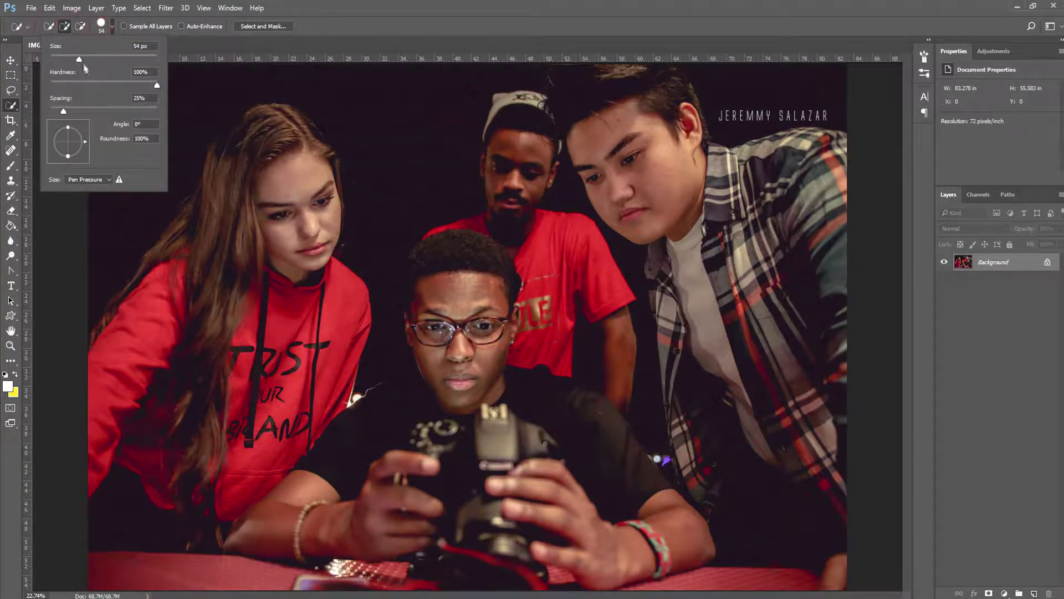
click(325, 5)
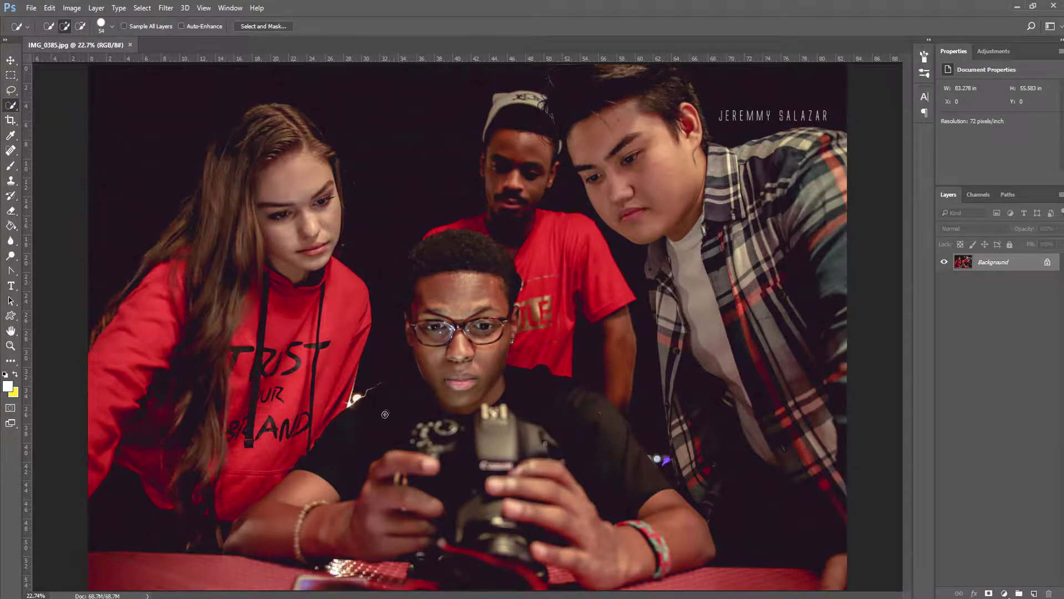
mouse_move(375, 447)
mouse_down()
mouse_move(343, 494)
mouse_move(302, 471)
mouse_move(299, 527)
mouse_move(228, 472)
mouse_move(278, 428)
mouse_up()
mouse_move(336, 534)
mouse_down()
mouse_move(396, 507)
mouse_move(427, 443)
mouse_move(463, 522)
mouse_move(459, 415)
mouse_move(478, 332)
mouse_move(502, 361)
mouse_move(488, 332)
mouse_up()
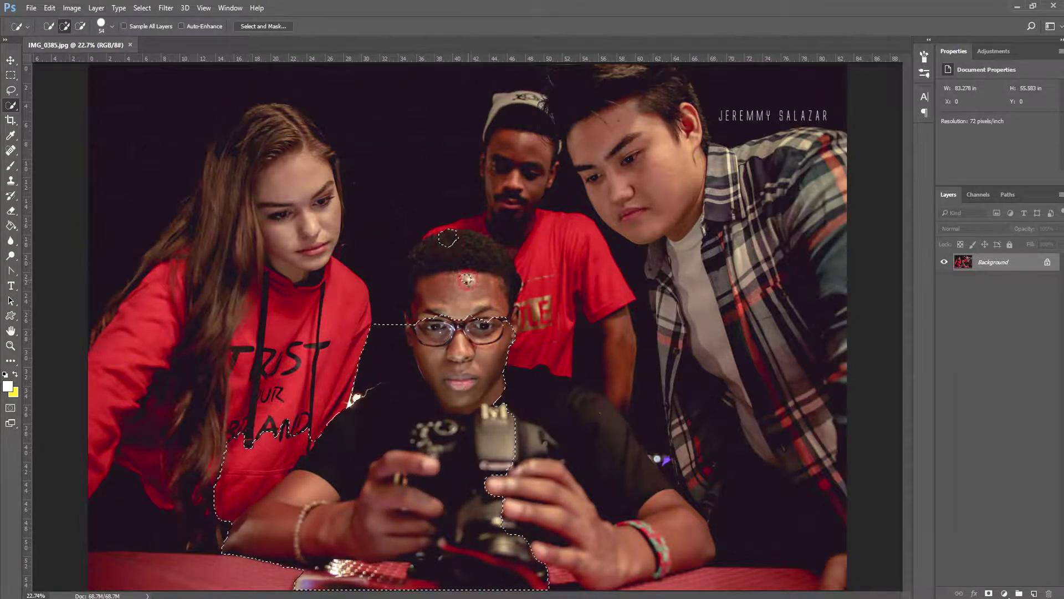
drag(487, 287, 499, 252)
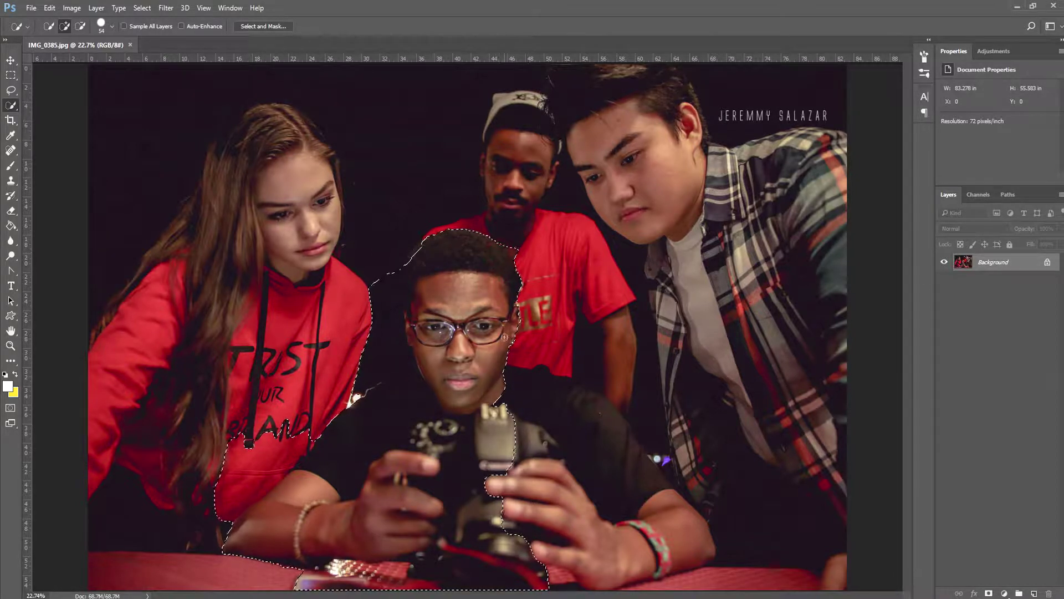
mouse_move(586, 422)
mouse_down()
mouse_move(622, 450)
mouse_move(613, 442)
mouse_move(636, 498)
mouse_move(662, 527)
mouse_up()
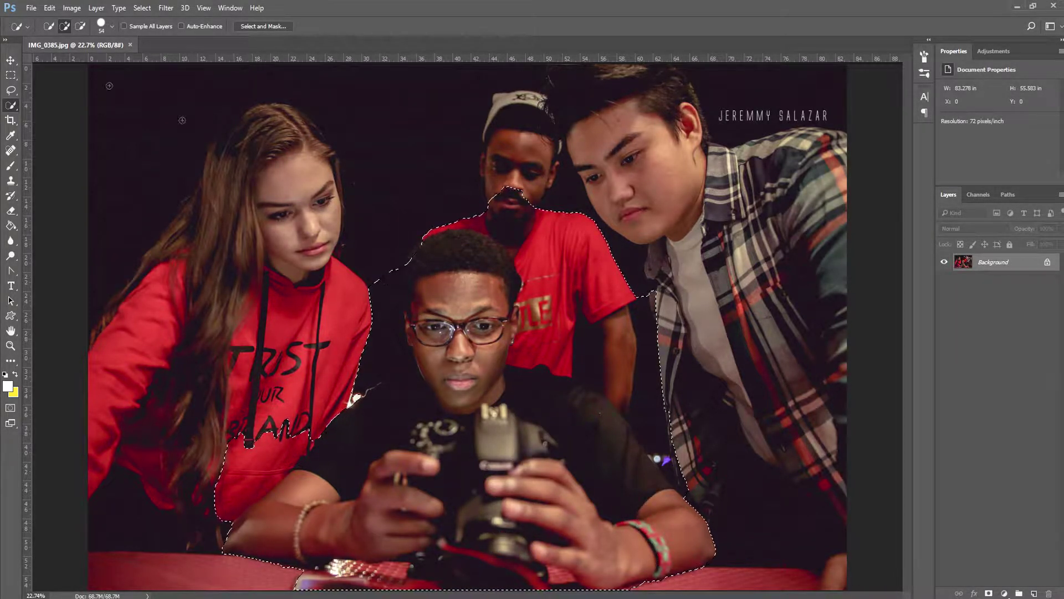
- Subtract the dark area, the red shirt and the red hoodie from the selection
click(80, 26)
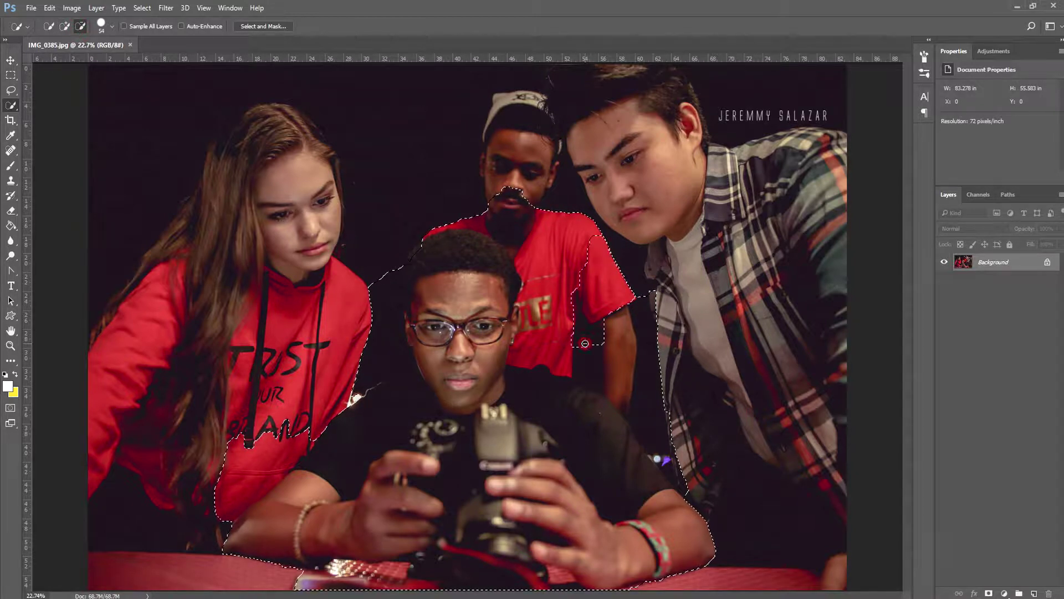
mouse_move(584, 343)
mouse_down()
mouse_move(654, 355)
mouse_move(648, 410)
mouse_move(676, 464)
mouse_up()
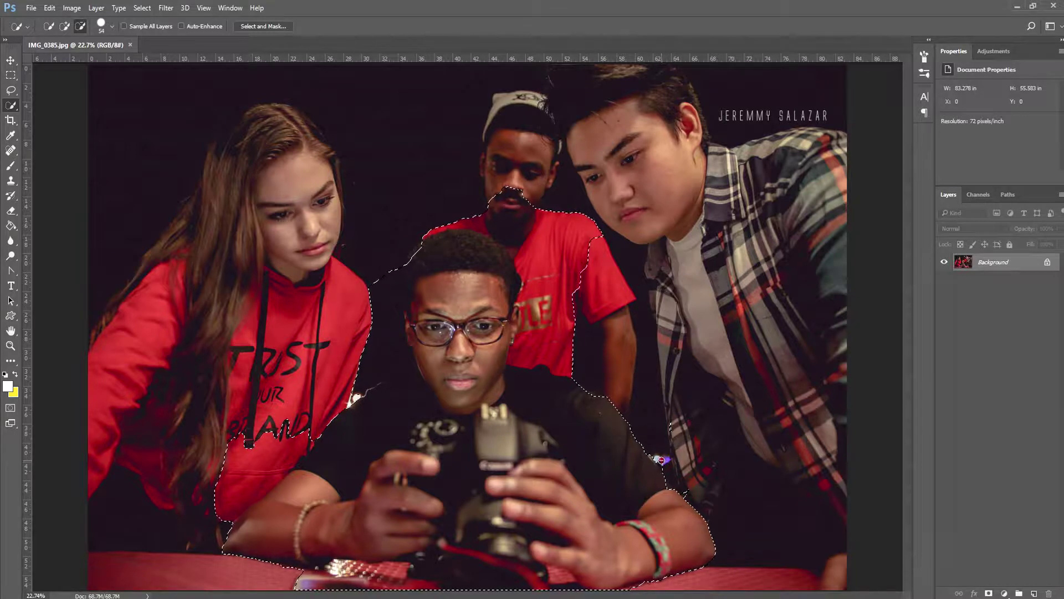
click(556, 325)
click(517, 249)
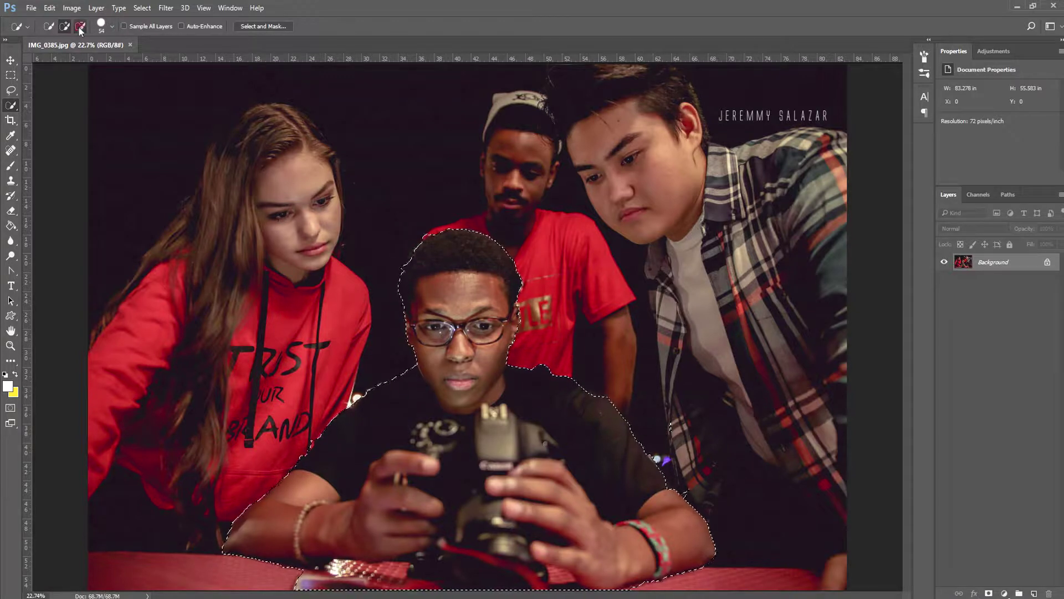
right_click(614, 434)
- Feather the selection by 50 pixels and copy the man onto a new Layer 1
click(685, 225)
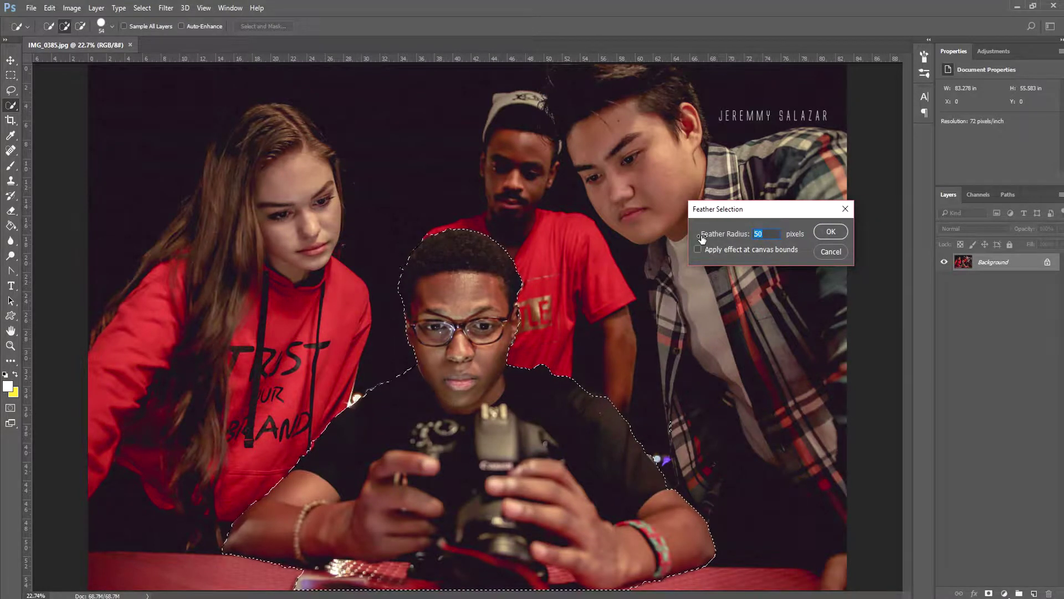
key(Return)
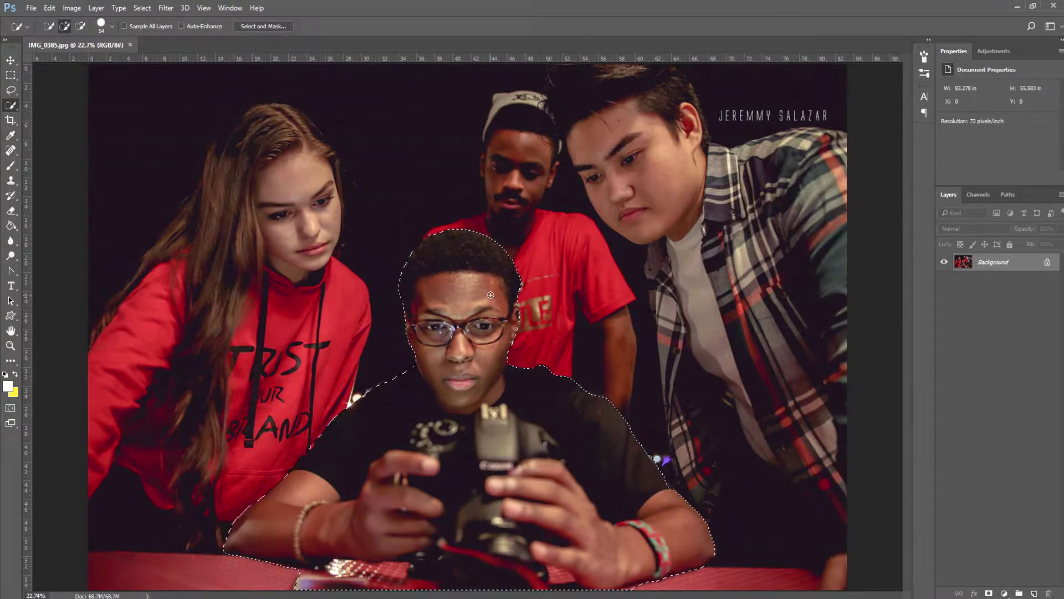
right_click(595, 426)
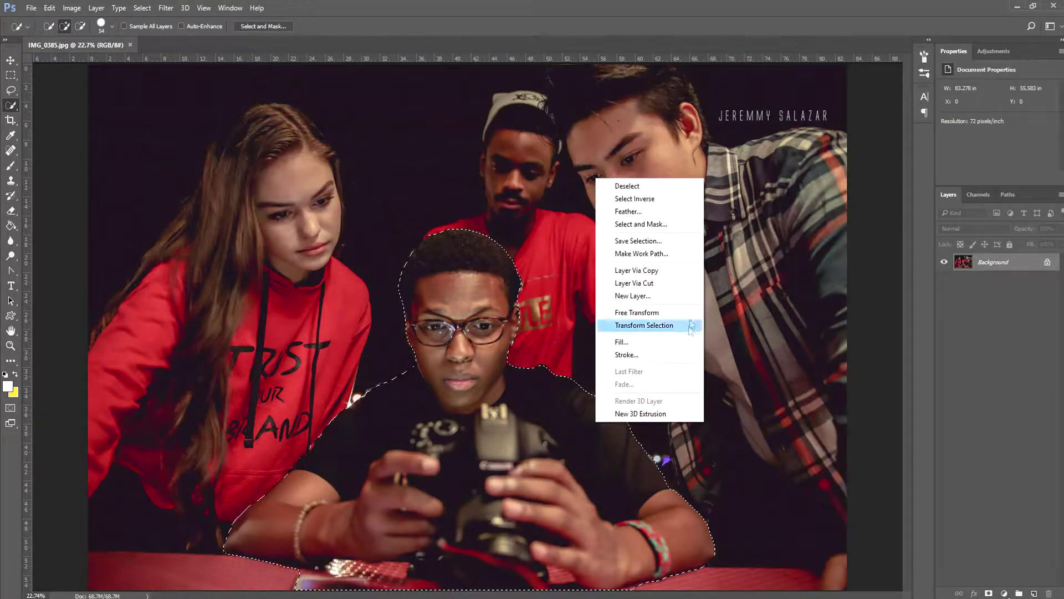
click(675, 271)
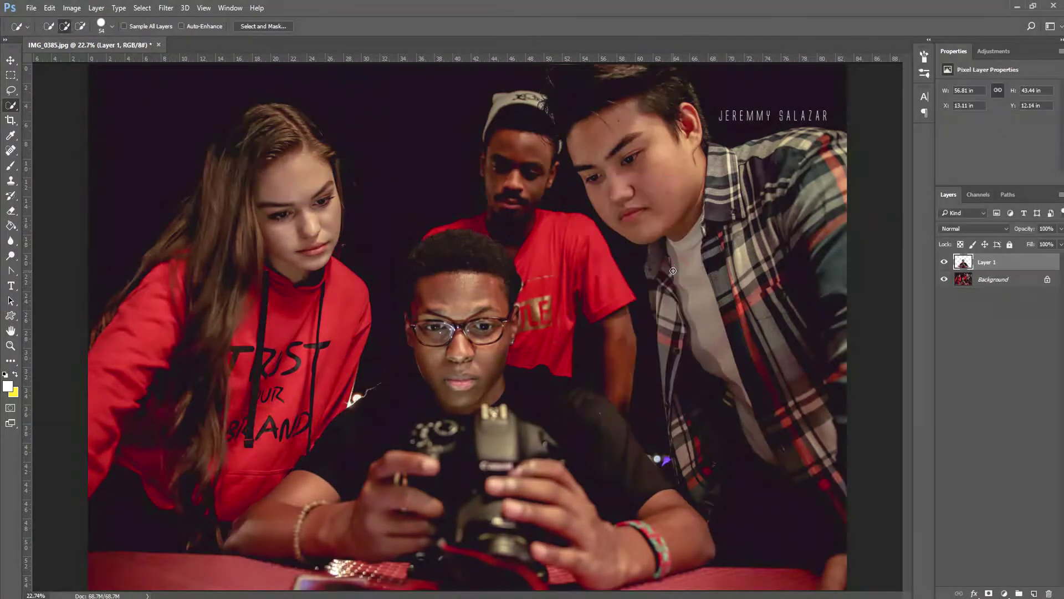
- Hide the Background photo layer and start a Save As
click(945, 280)
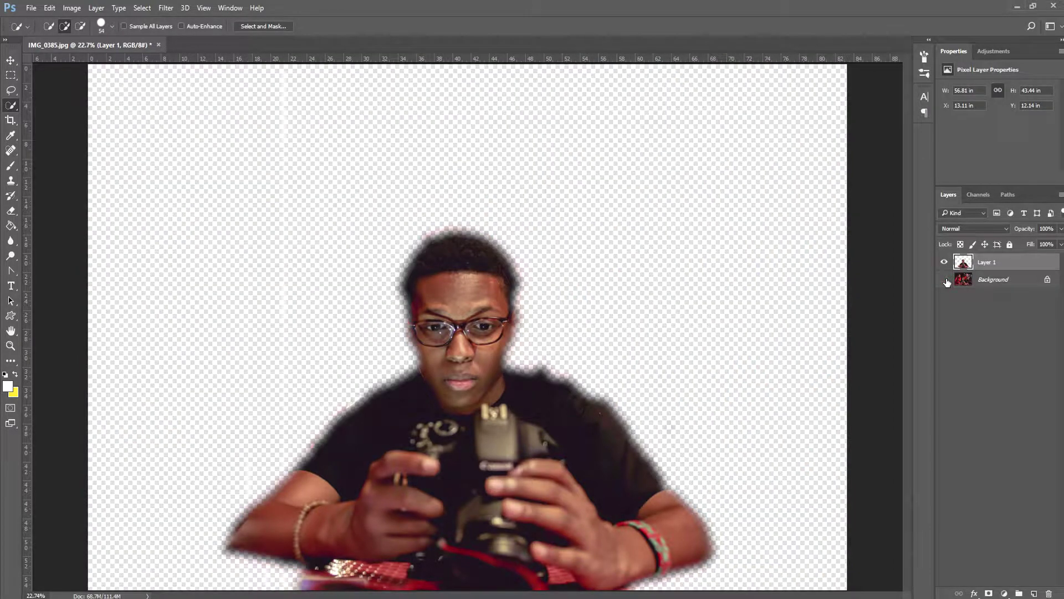
click(946, 280)
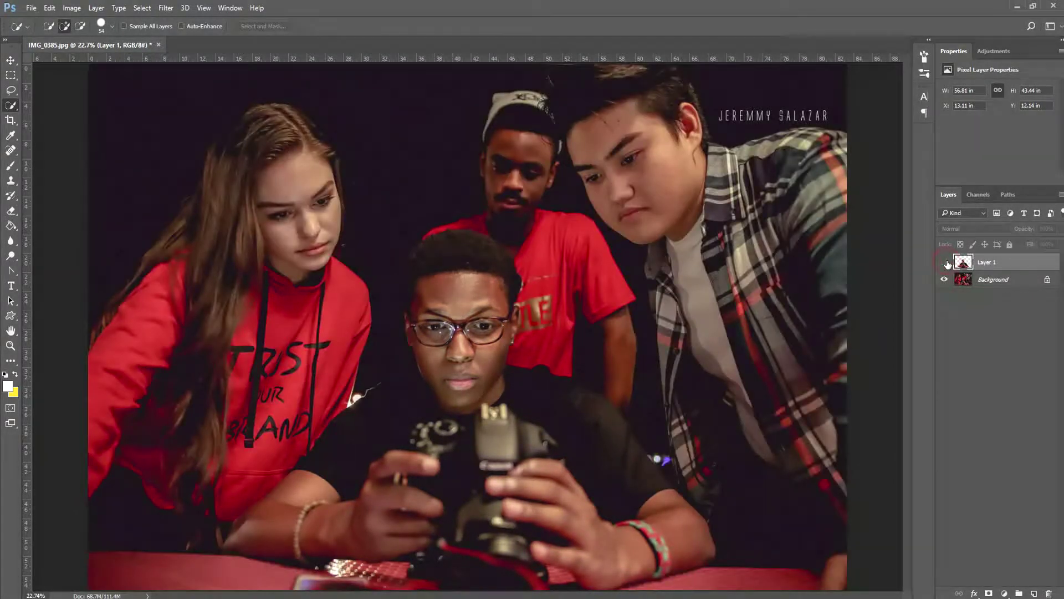
click(946, 280)
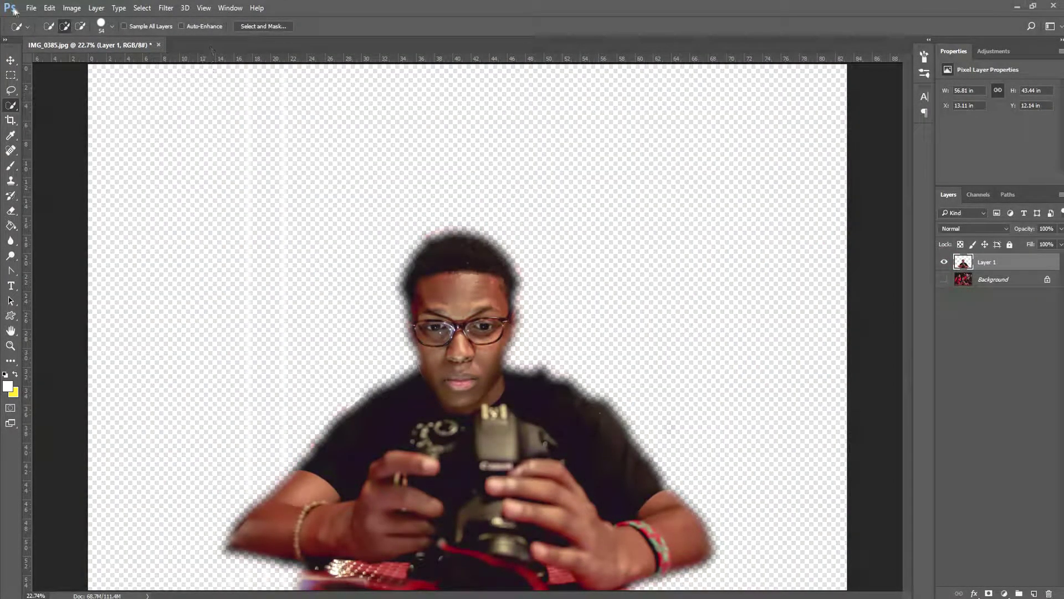
click(31, 8)
click(59, 134)
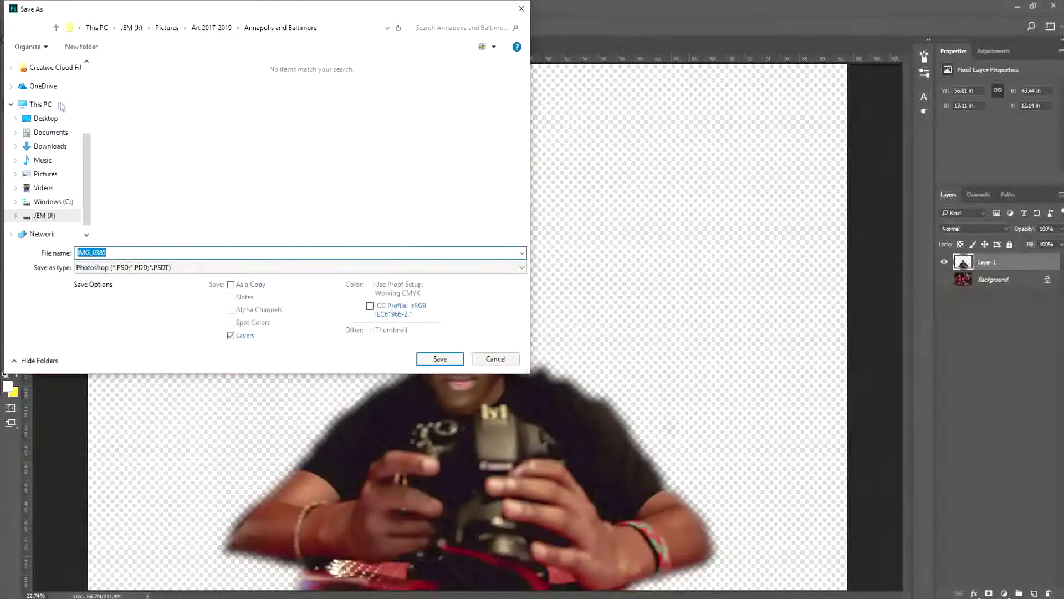
- Save the cut-out to the Desktop as a PNG named 'Ak', accepting the PNG options
click(45, 118)
click(132, 267)
key(Down)
key(Down)
key(Down)
key(Down)
key(Down)
key(Down)
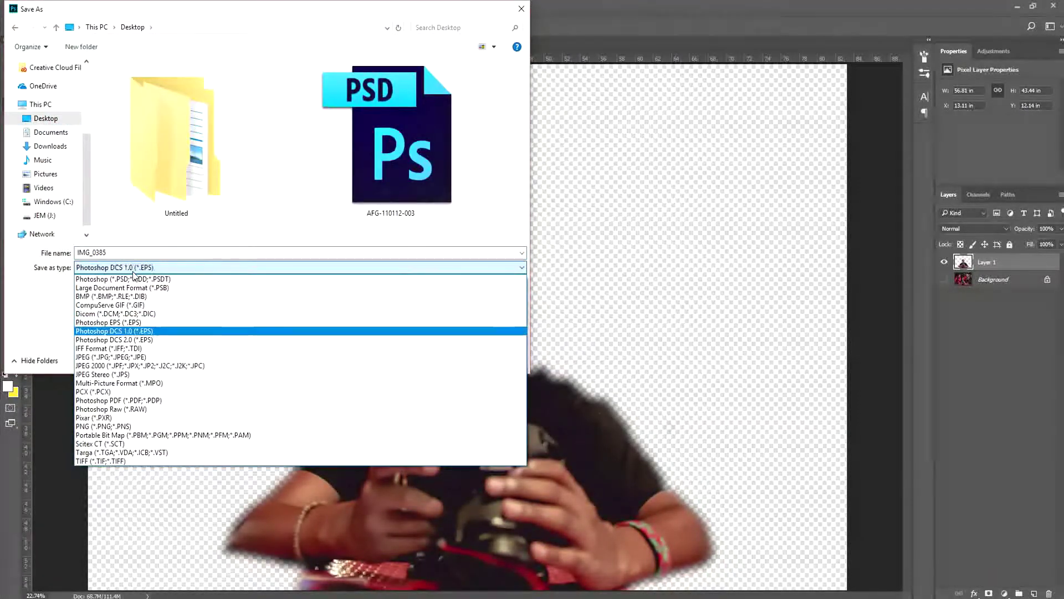
key(Down)
key(Down)
key(Down)
key(Down)
key(Down)
key(Down)
key(Down)
key(Down)
key(Down)
key(Down)
key(Down)
key(Return)
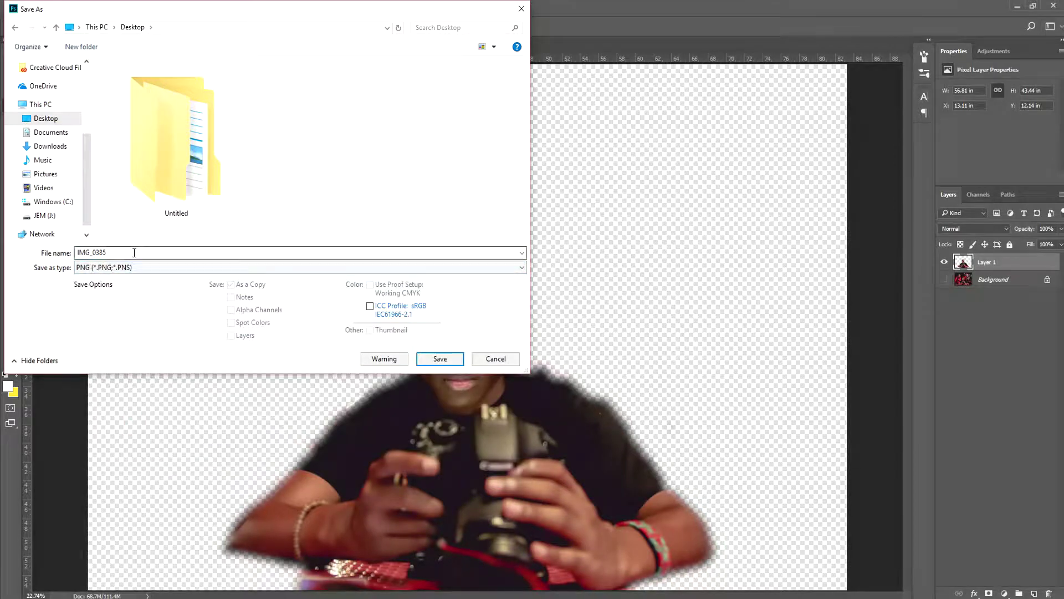
click(134, 253)
text(Akili PNG)
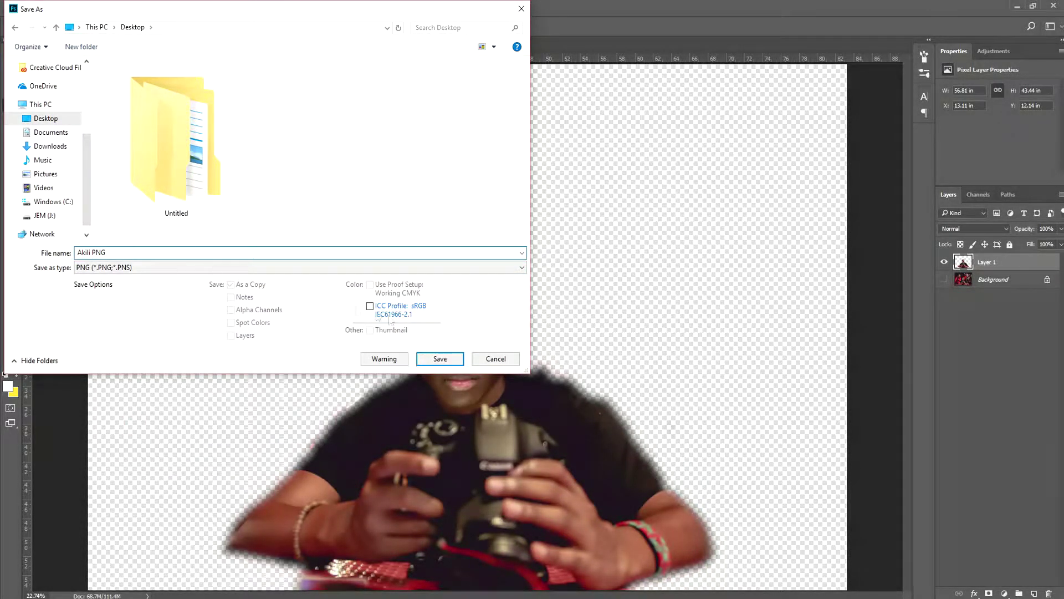
click(450, 360)
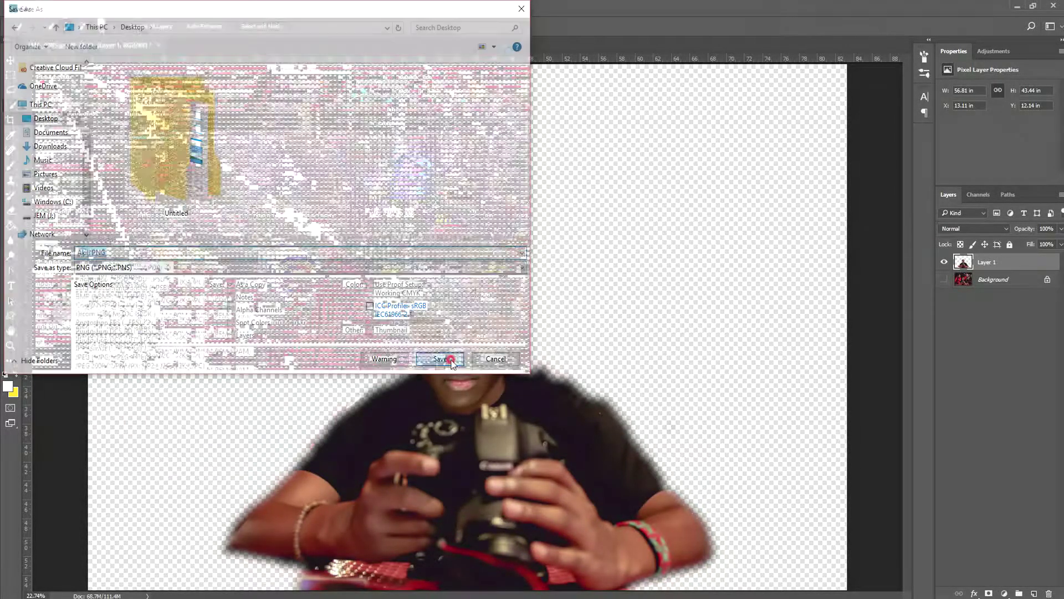
click(489, 196)
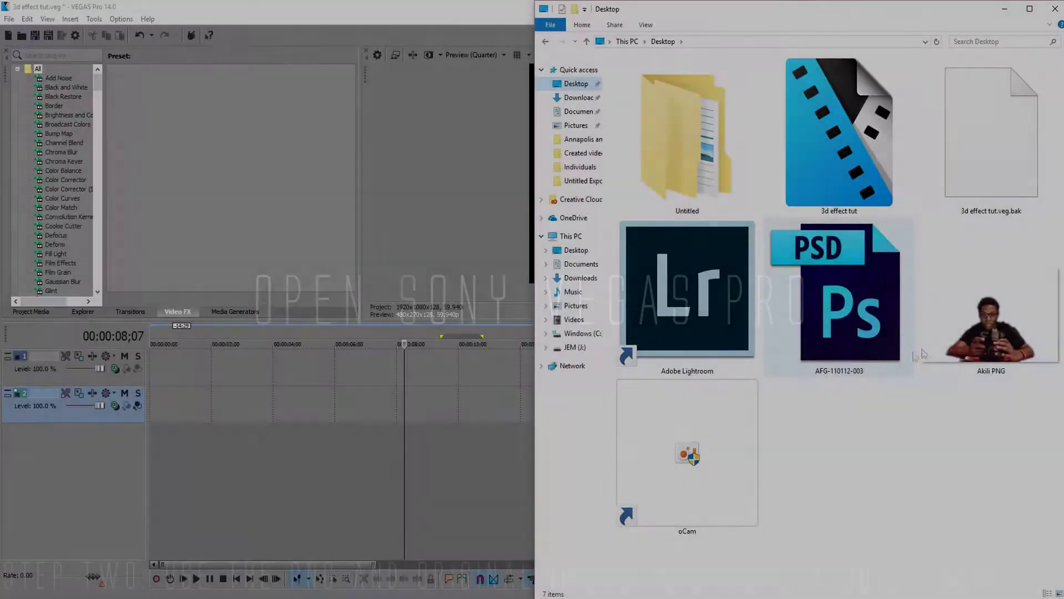
- Put the PNG cut-out on track 1, lengthen it, and add IMG_0385 from J:\Pictures to track 2
drag(991, 310, 124, 375)
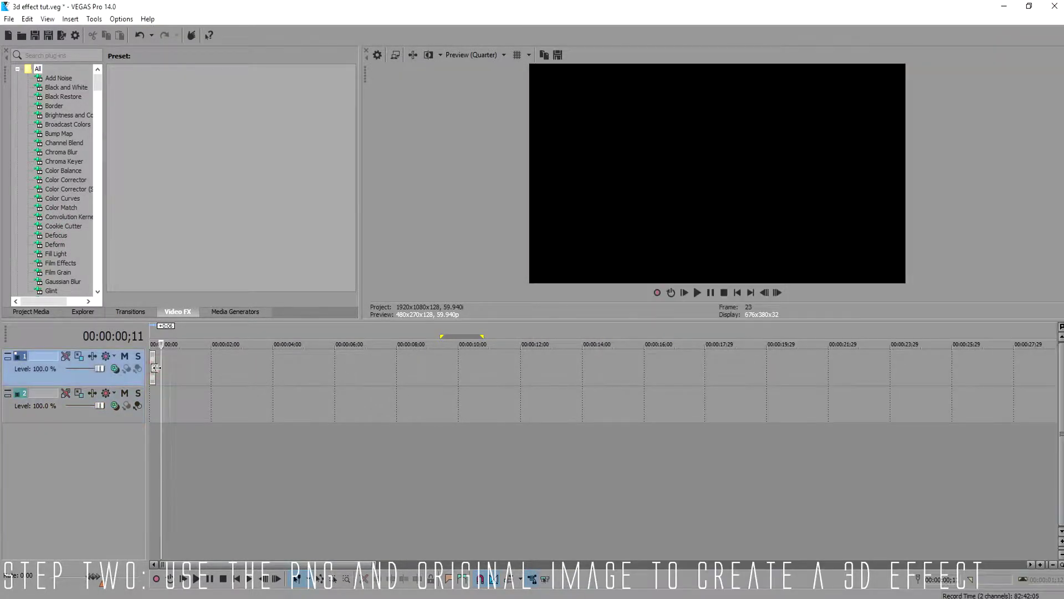
drag(310, 373, 397, 373)
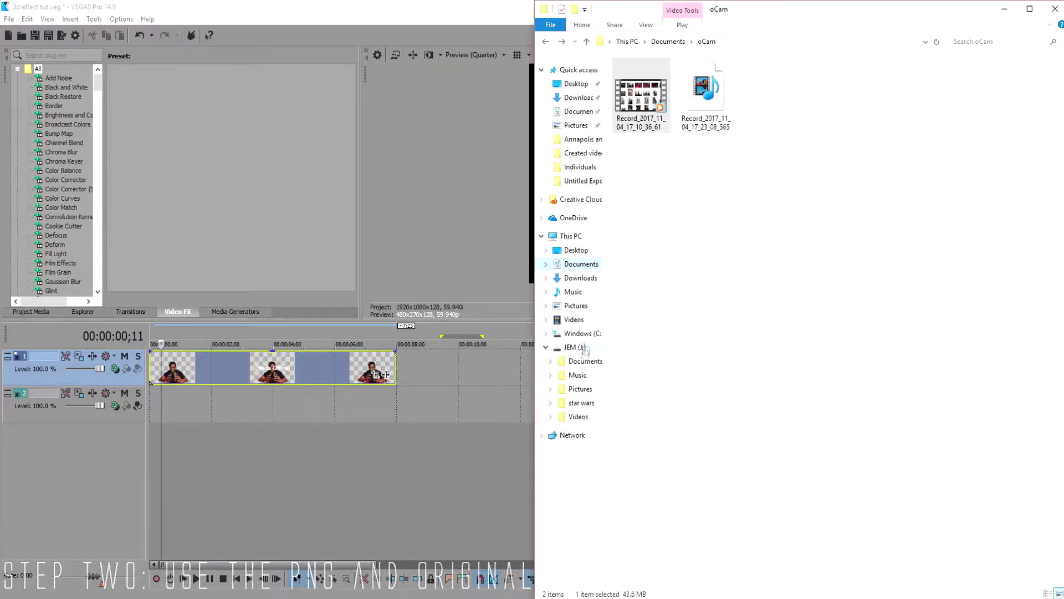
click(582, 348)
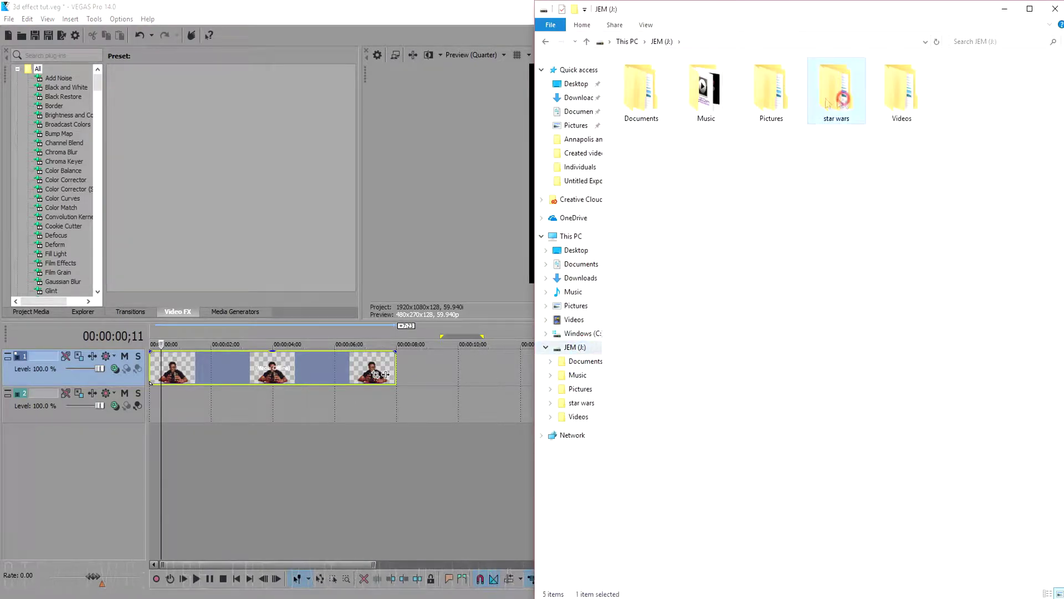
double_click(772, 101)
double_click(712, 201)
double_click(689, 224)
click(889, 239)
drag(199, 403, 396, 396)
click(161, 412)
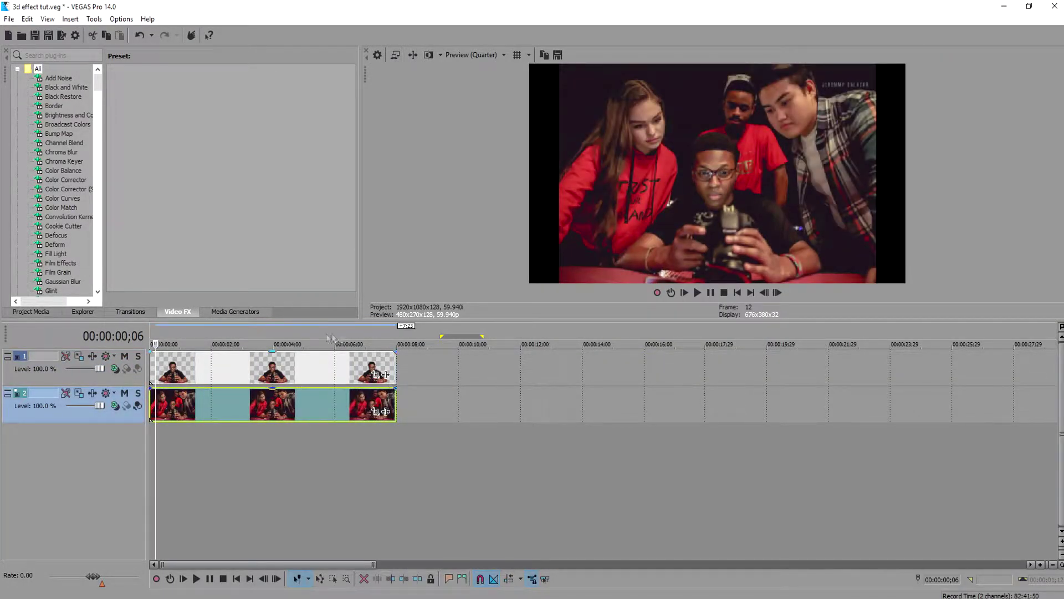
- Play the timeline from about one second and open Event Pan/Crop for IMG_0385
click(199, 330)
key(space)
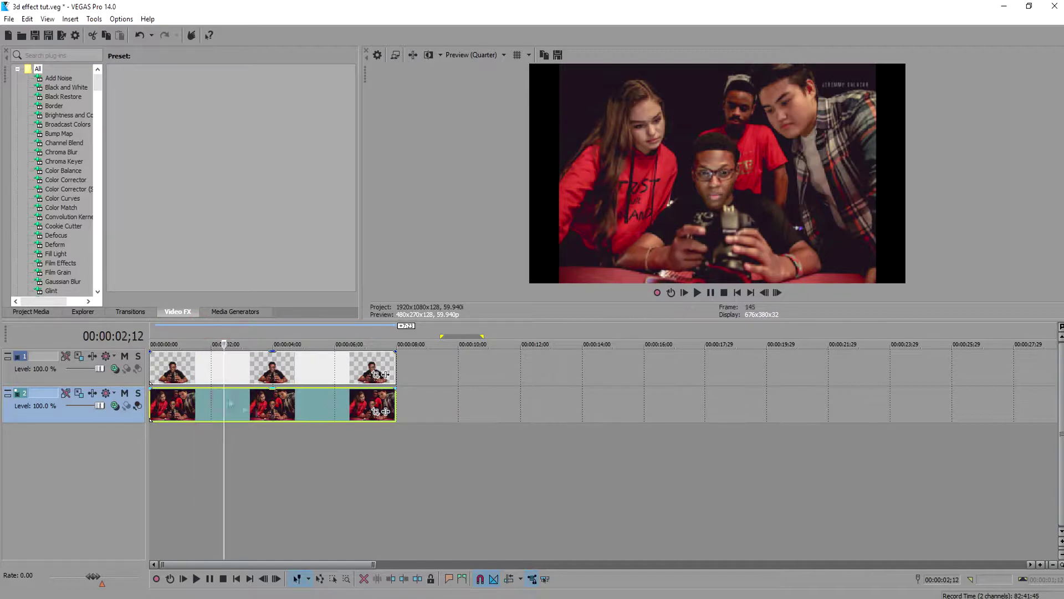
right_click(316, 407)
click(390, 269)
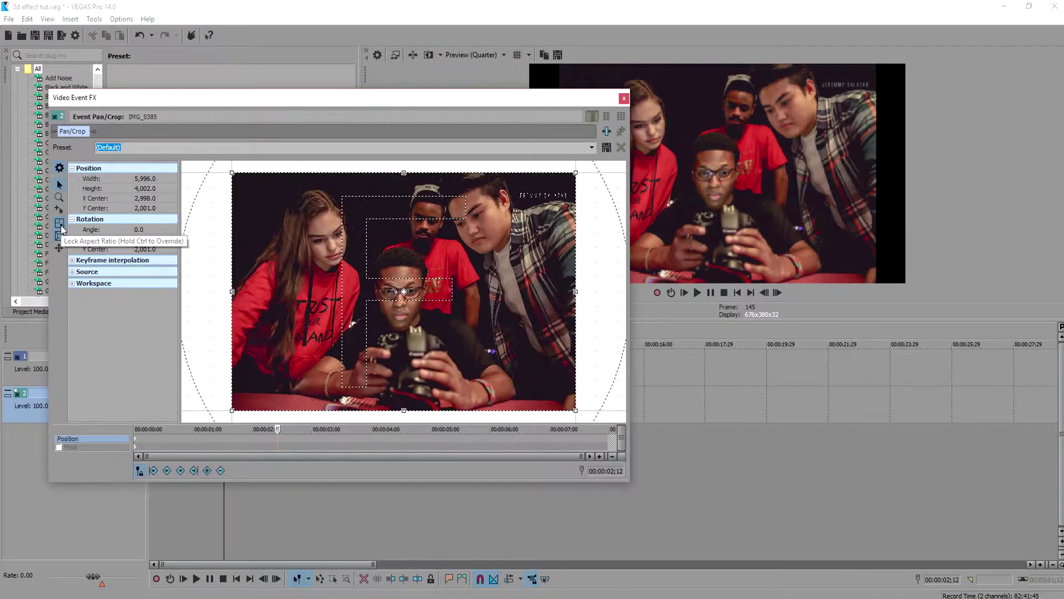
- Unlock the aspect ratio and shrink the photo's crop frame to a wide strip over the faces at 02;12
click(60, 224)
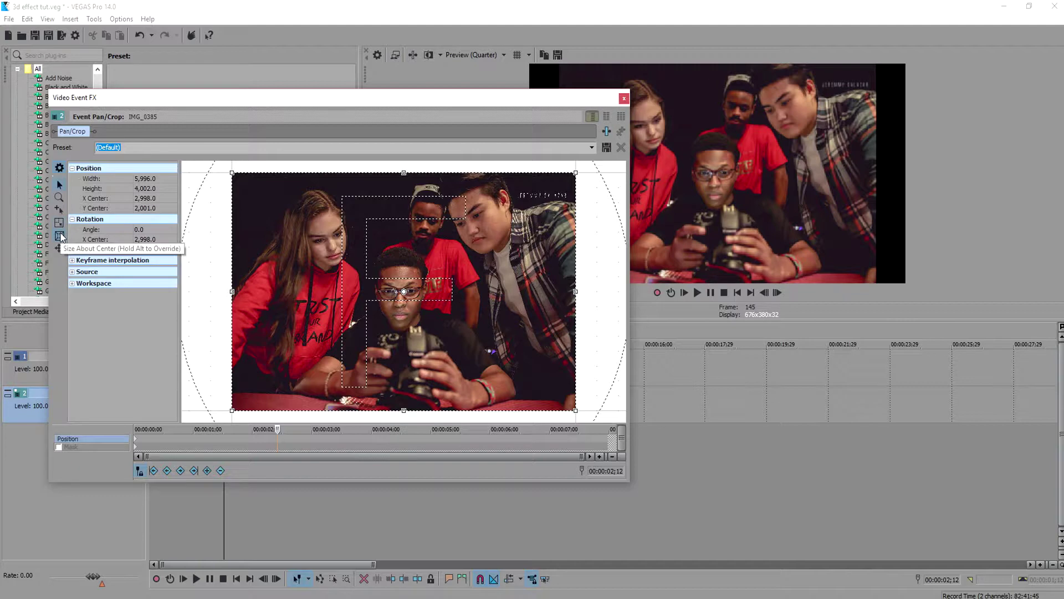
drag(354, 99, 293, 80)
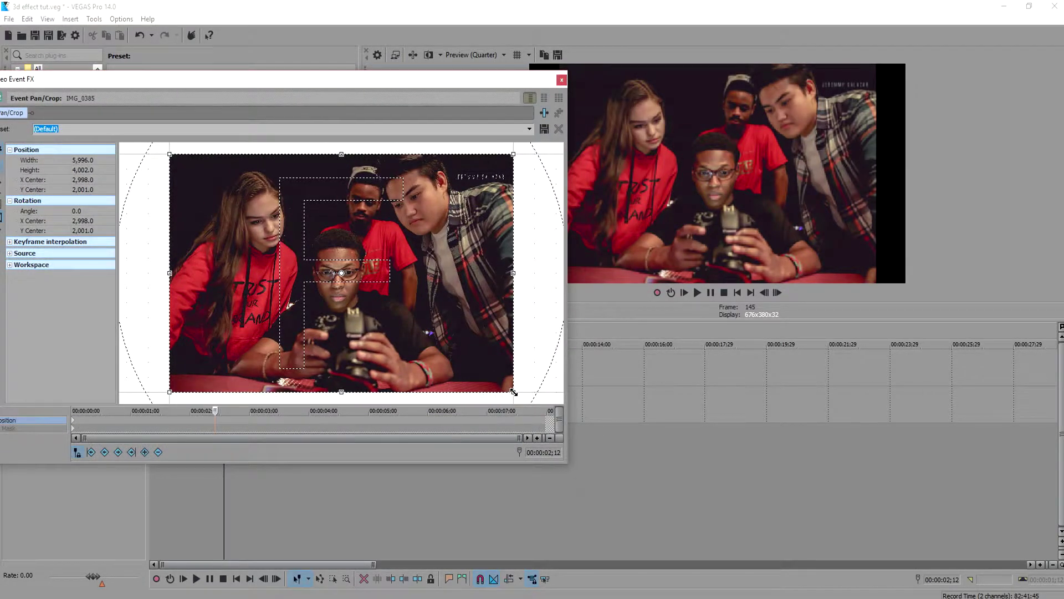
drag(515, 393, 468, 363)
drag(343, 361, 342, 345)
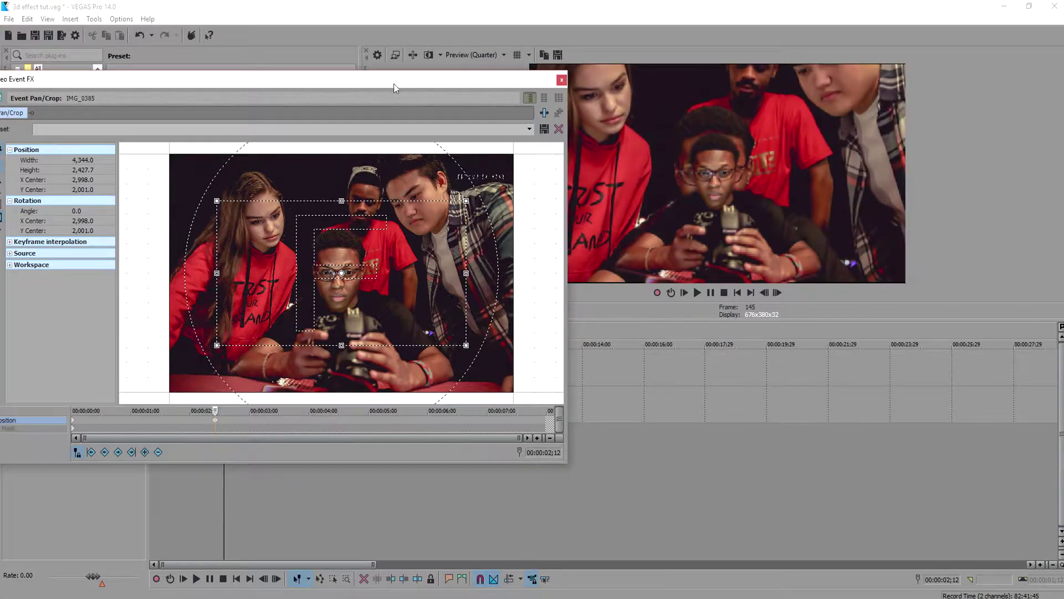
drag(395, 85, 322, 61)
drag(269, 179, 273, 201)
- Move the Pan/Crop window aside, jump back to the start, and close it
drag(315, 251, 319, 231)
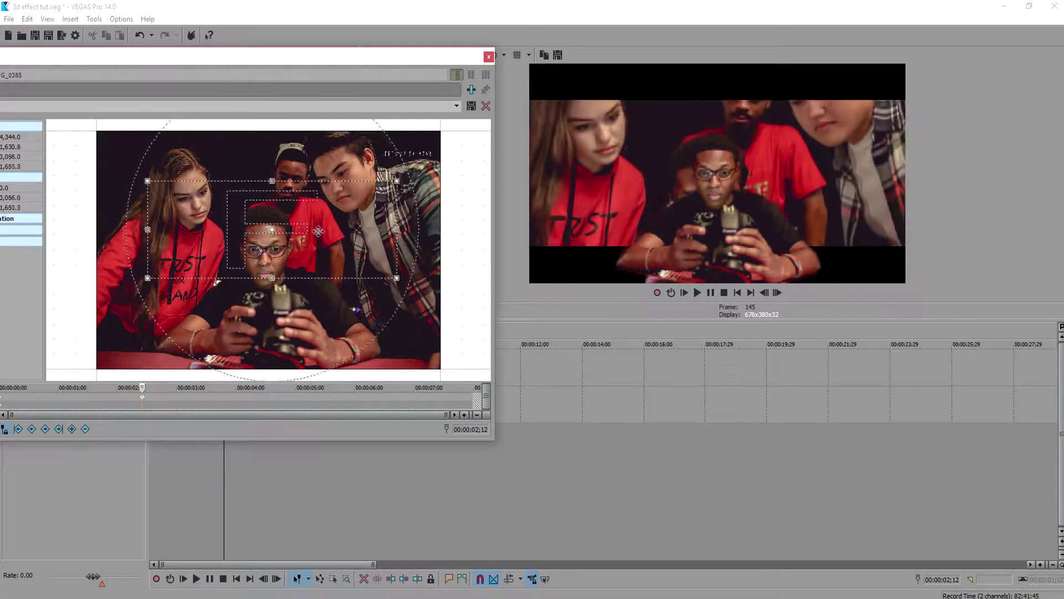
drag(320, 56, 396, 53)
key(Home)
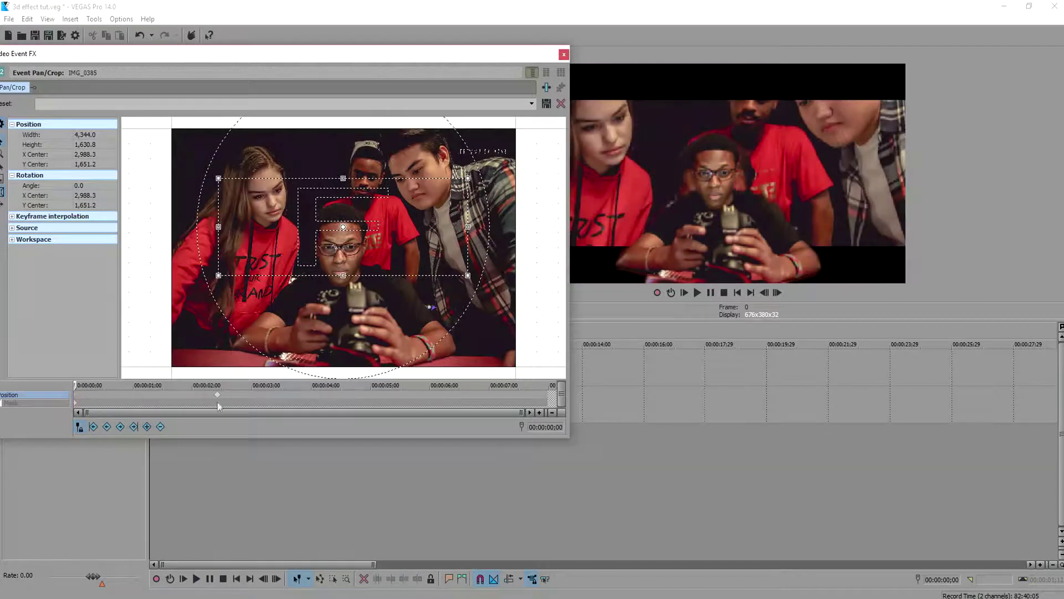
click(564, 54)
right_click(297, 366)
- Zoom the PNG's crop frame in at 04;26, then restore it to full frame at 05;14
click(382, 262)
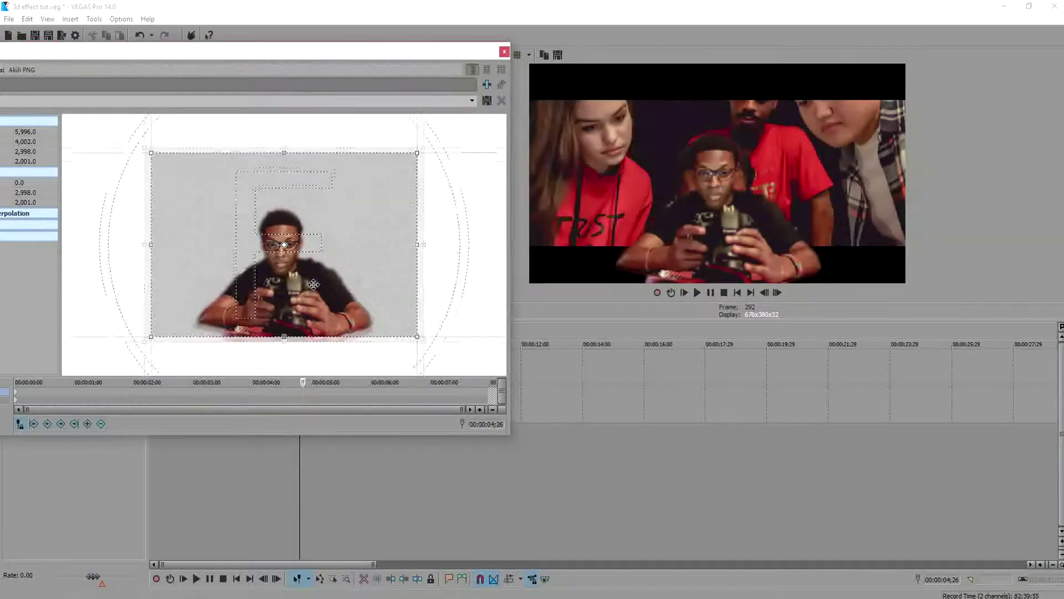
drag(404, 328, 351, 292)
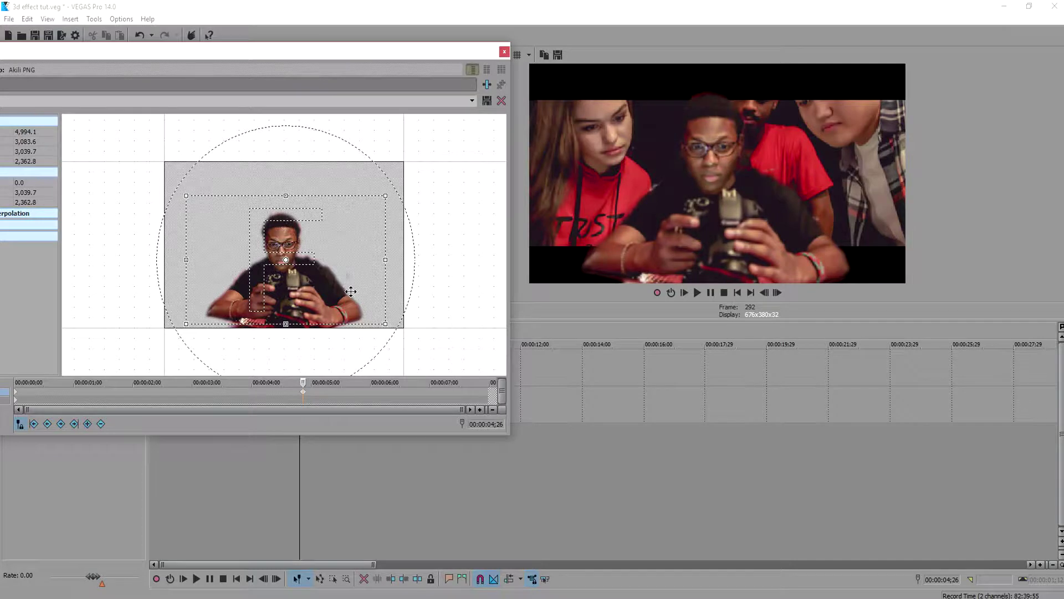
click(17, 397)
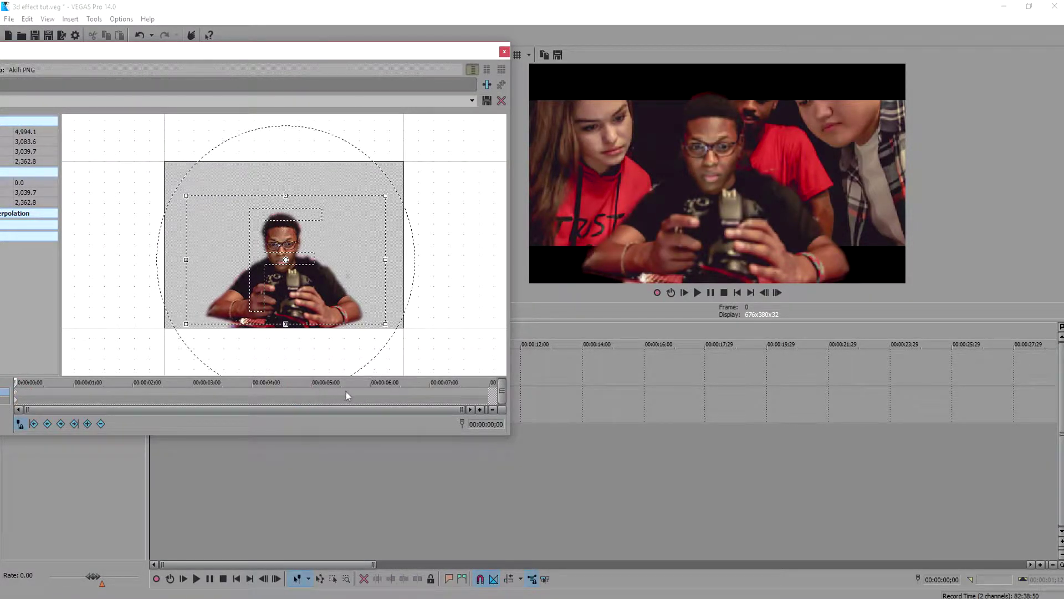
click(282, 390)
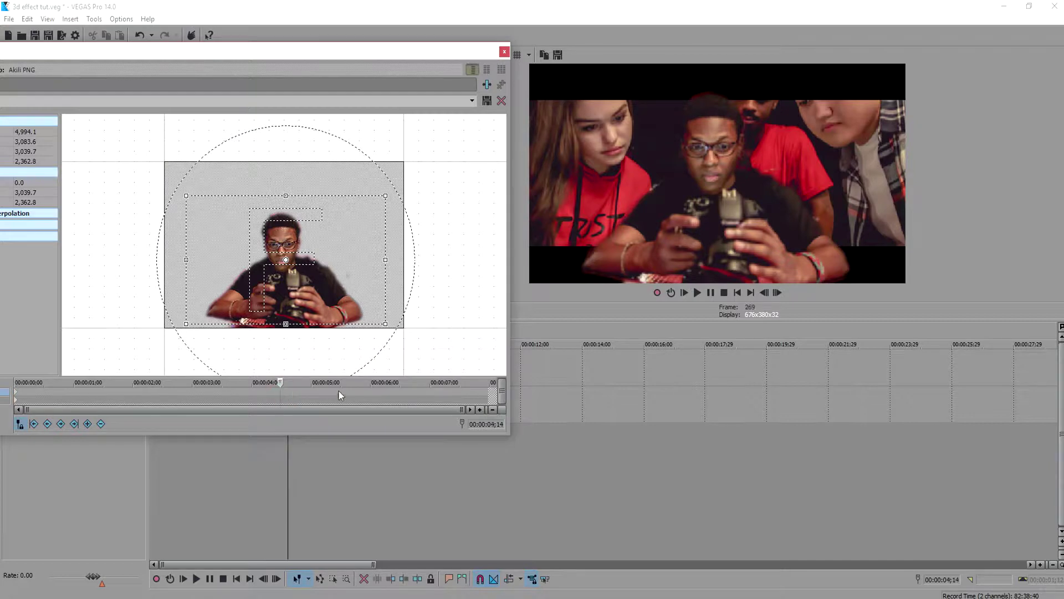
click(339, 391)
right_click(334, 279)
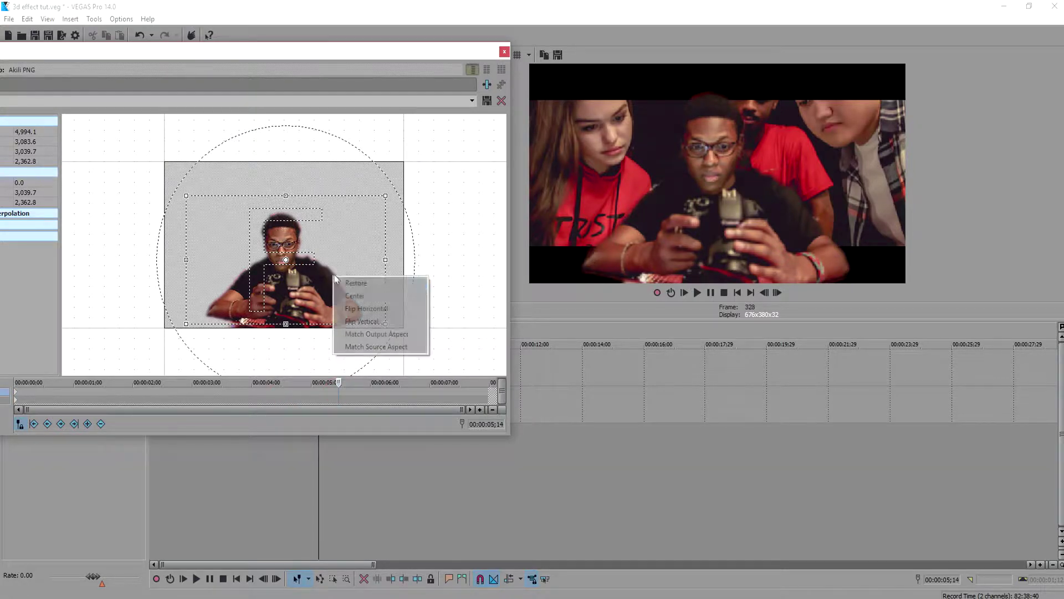
click(337, 283)
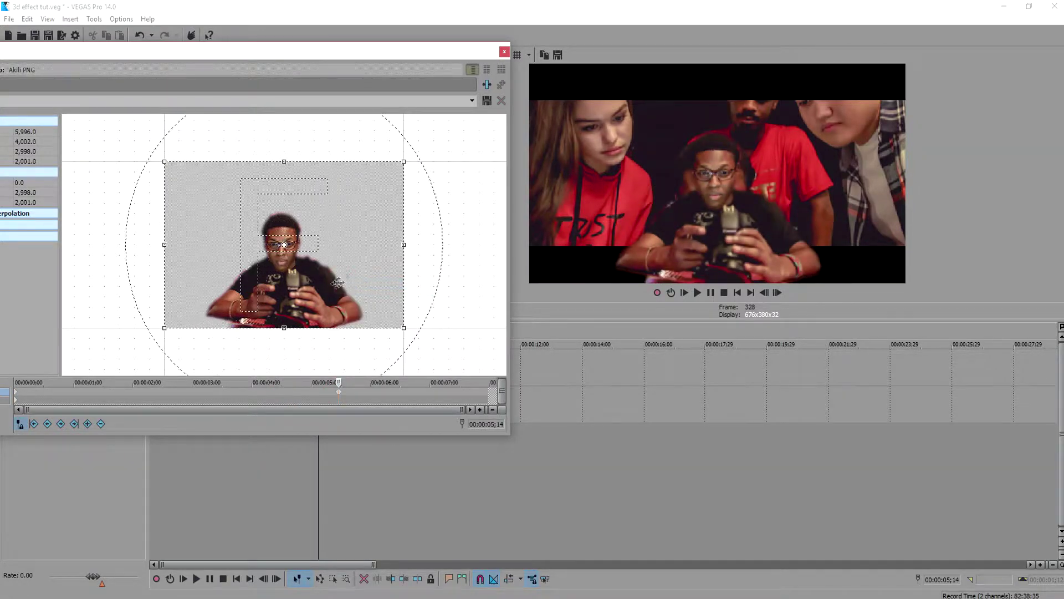
click(504, 51)
- At 00:00:05;09, enlarge IMG_0385's crop frame taller and wider to zoom back out
right_click(330, 403)
click(397, 271)
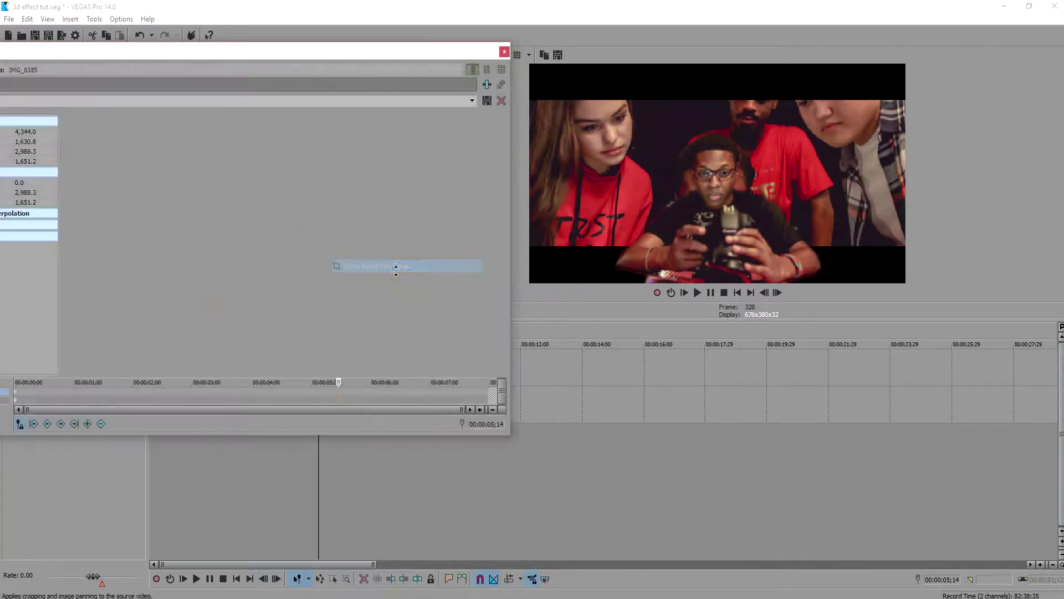
click(330, 392)
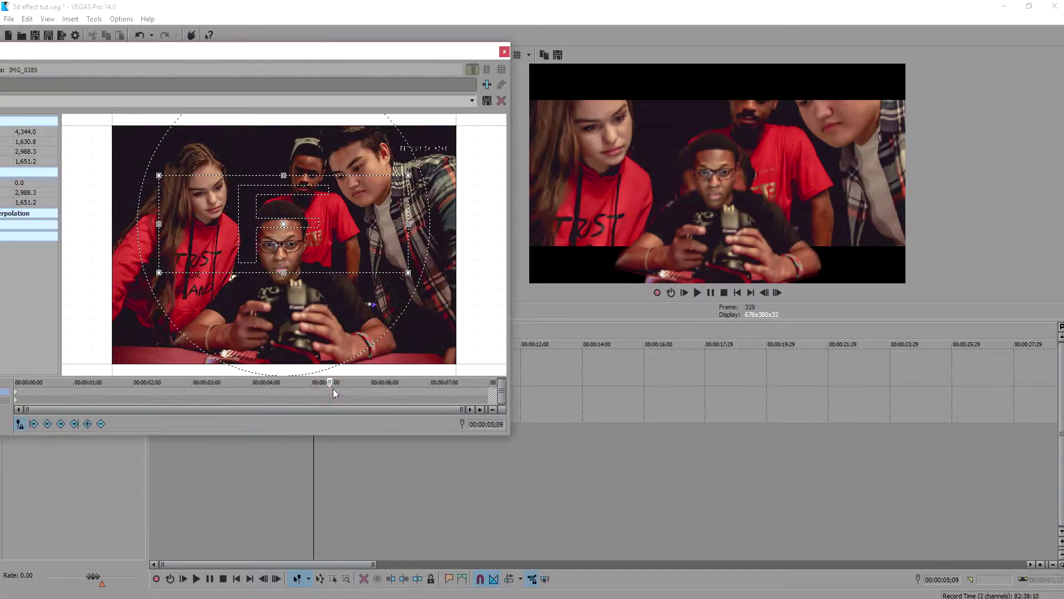
scroll(313, 237, down, 3)
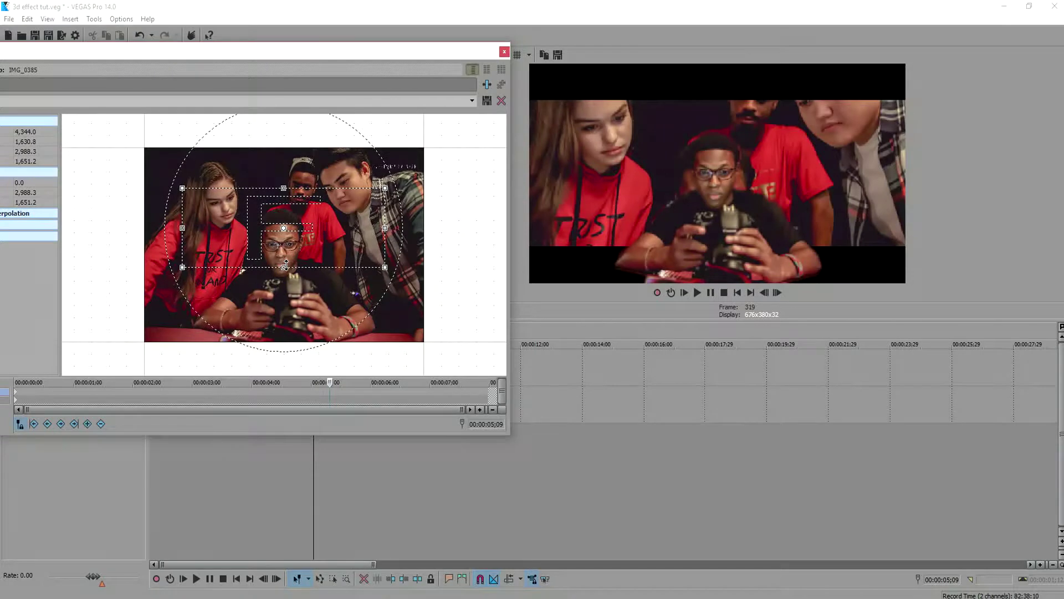
drag(287, 265, 284, 282)
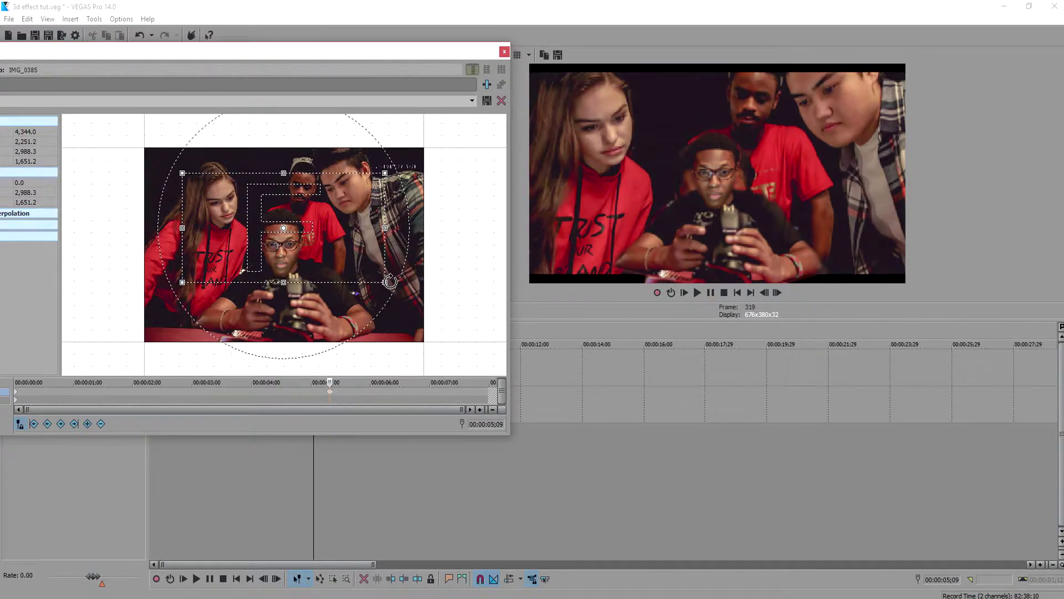
drag(386, 284, 408, 301)
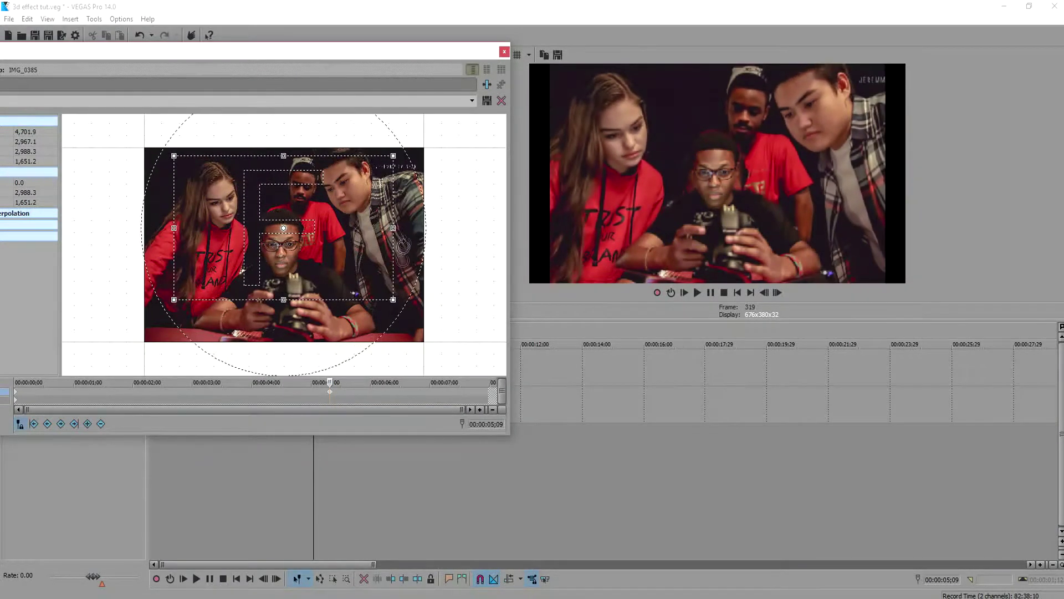
mouse_move(407, 234)
mouse_down()
mouse_move(424, 242)
mouse_move(398, 247)
mouse_up()
click(504, 51)
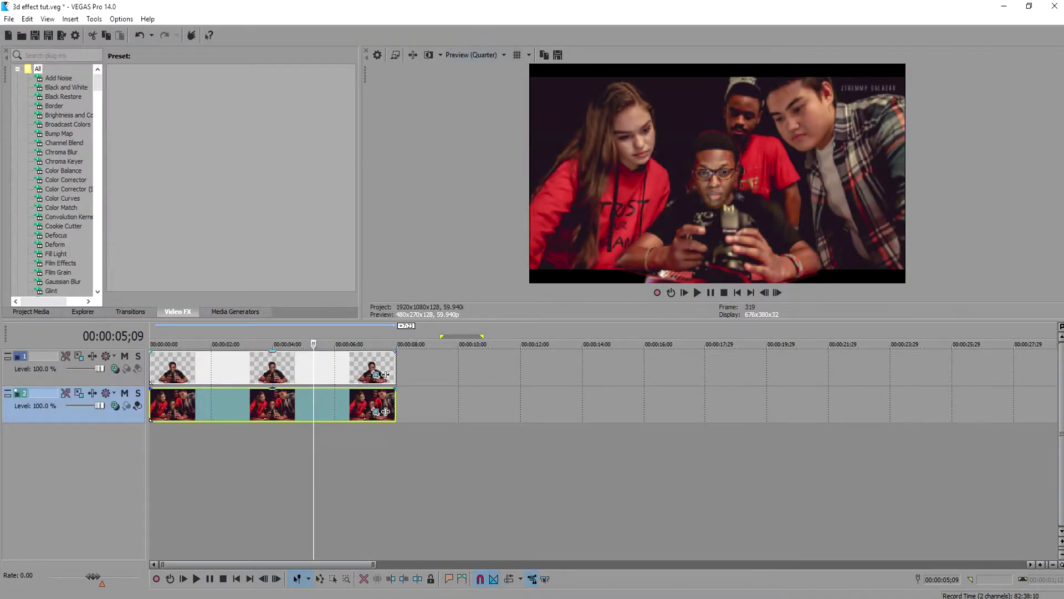
- Nudge the PNG's crop frame slightly inward at 05;09, then play the project through and pause
click(375, 374)
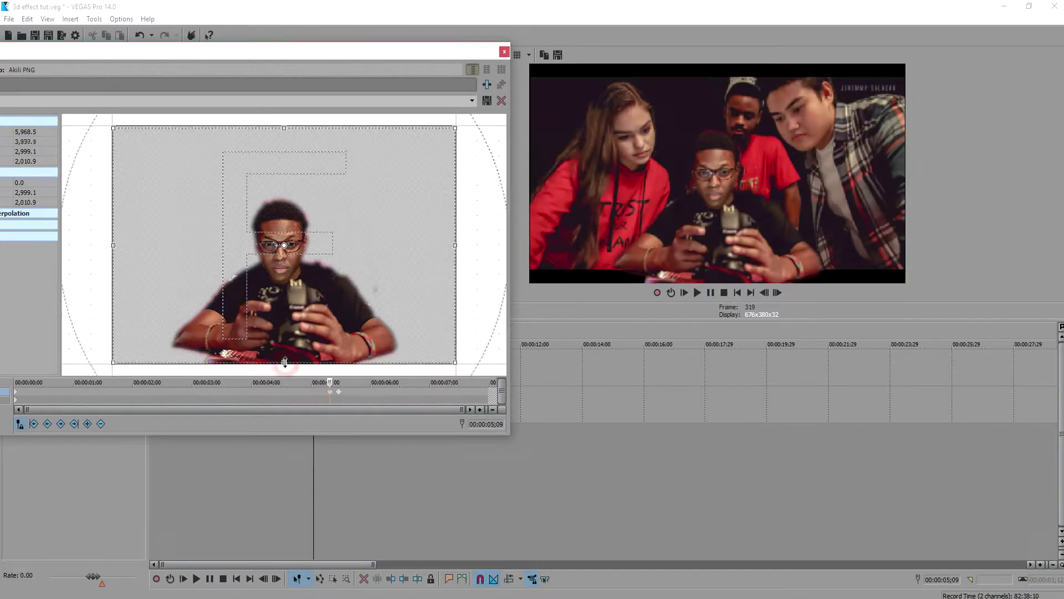
drag(298, 363, 311, 332)
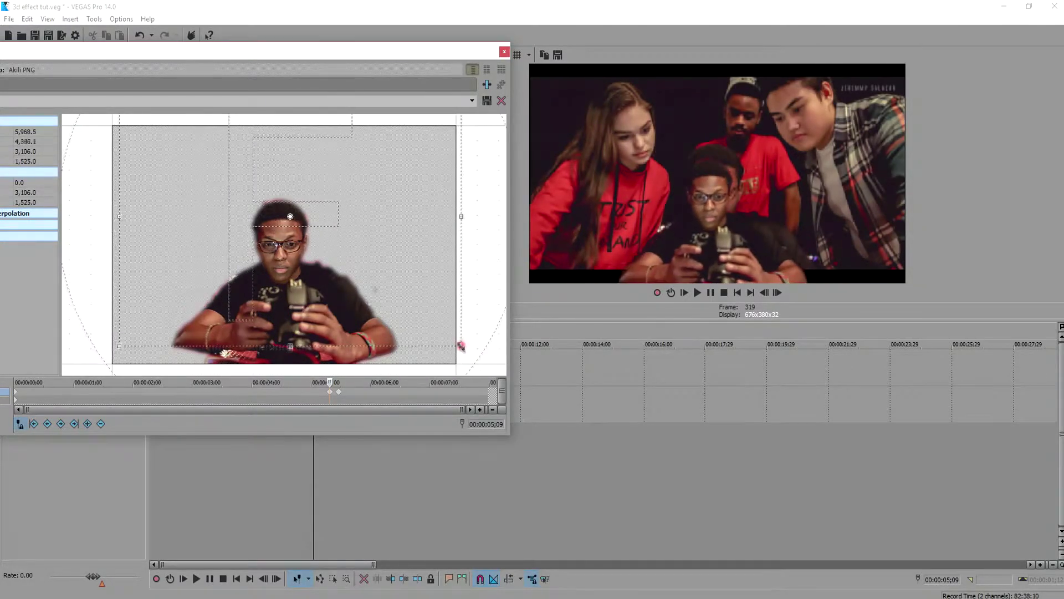
drag(395, 278, 384, 287)
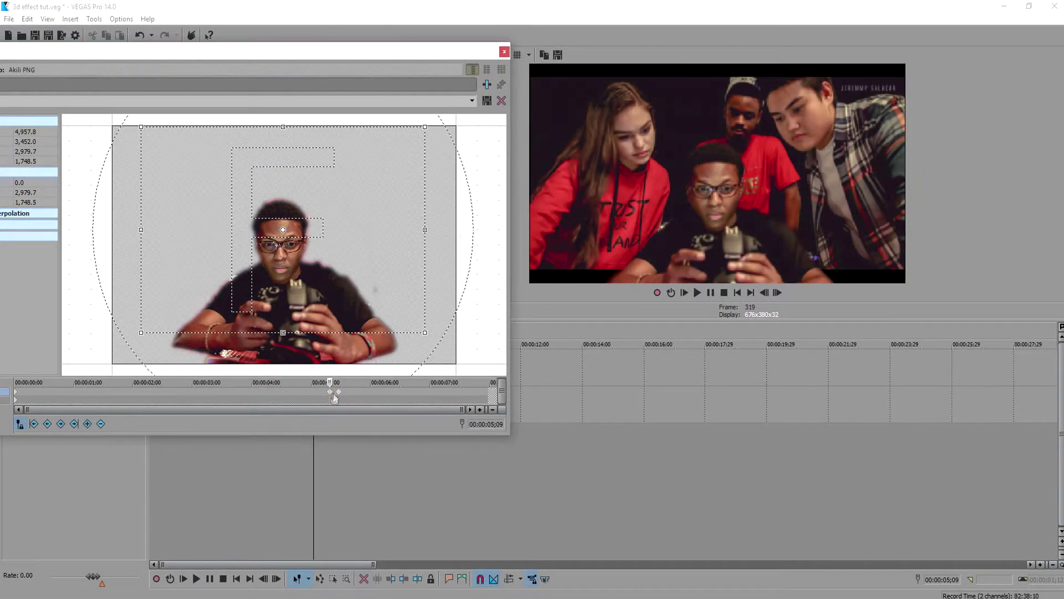
click(686, 290)
click(685, 292)
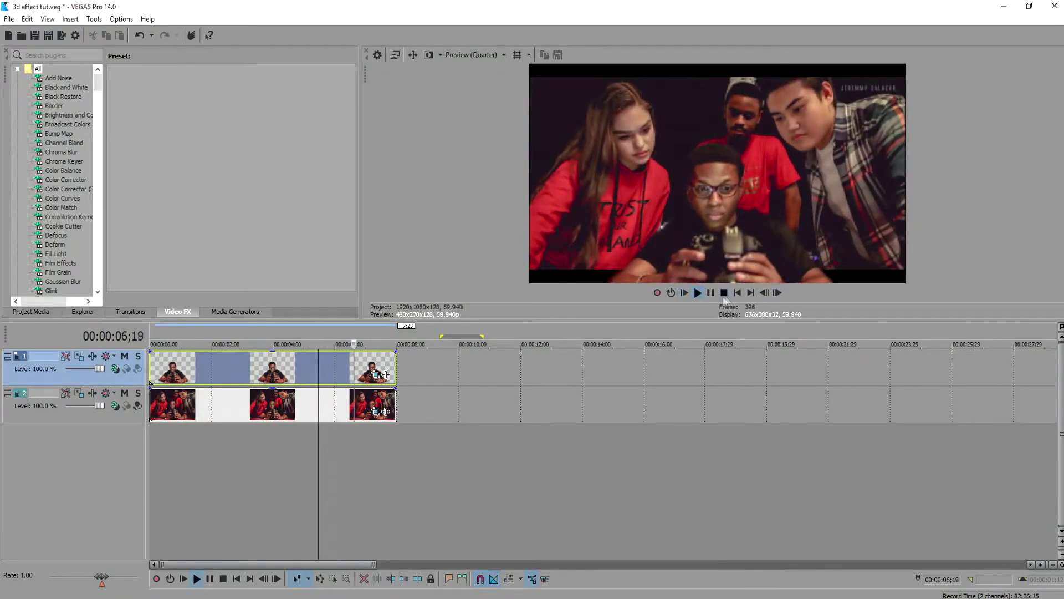
click(711, 293)
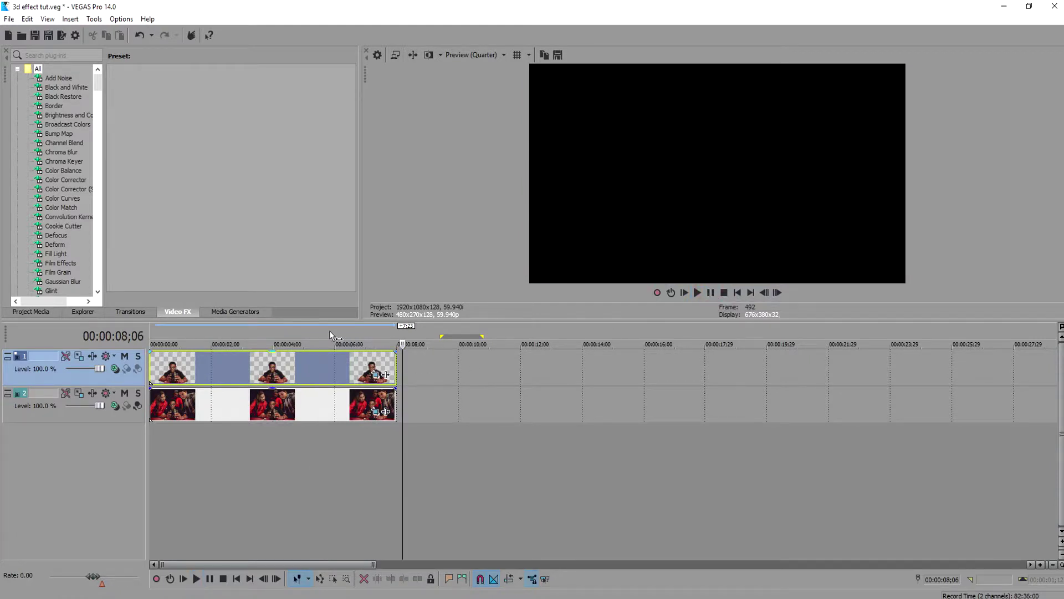